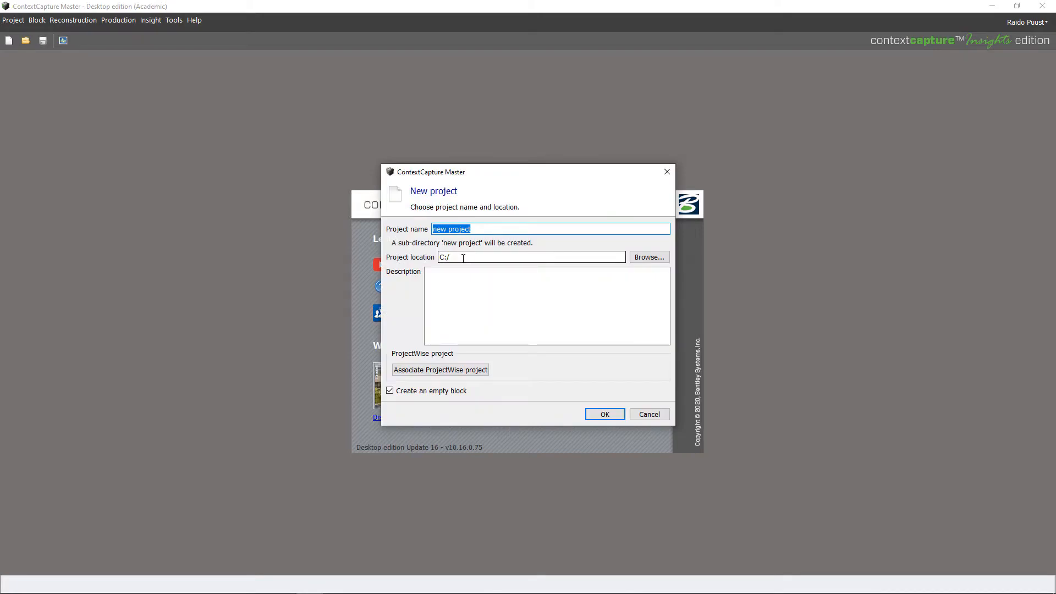
Create a new folder 20200619-KoseArdu and use it as the project location
{"action": "left_click", "coordinate": [648, 258]}
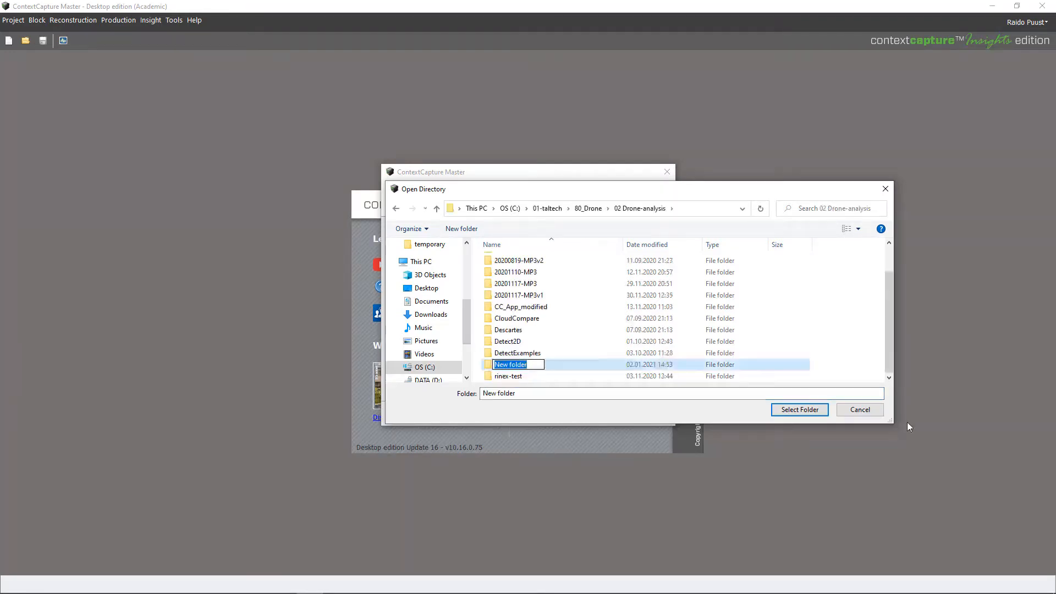
{"action": "type", "text": "20200619-KoseArdu"}
{"action": "key", "text": "Return"}
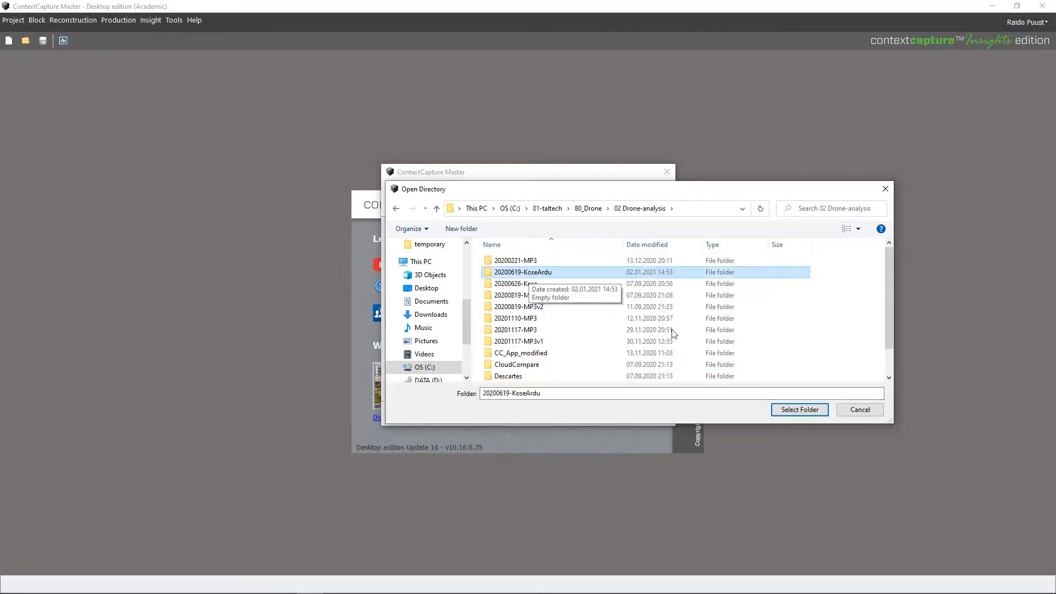
{"action": "left_click", "coordinate": [779, 406]}
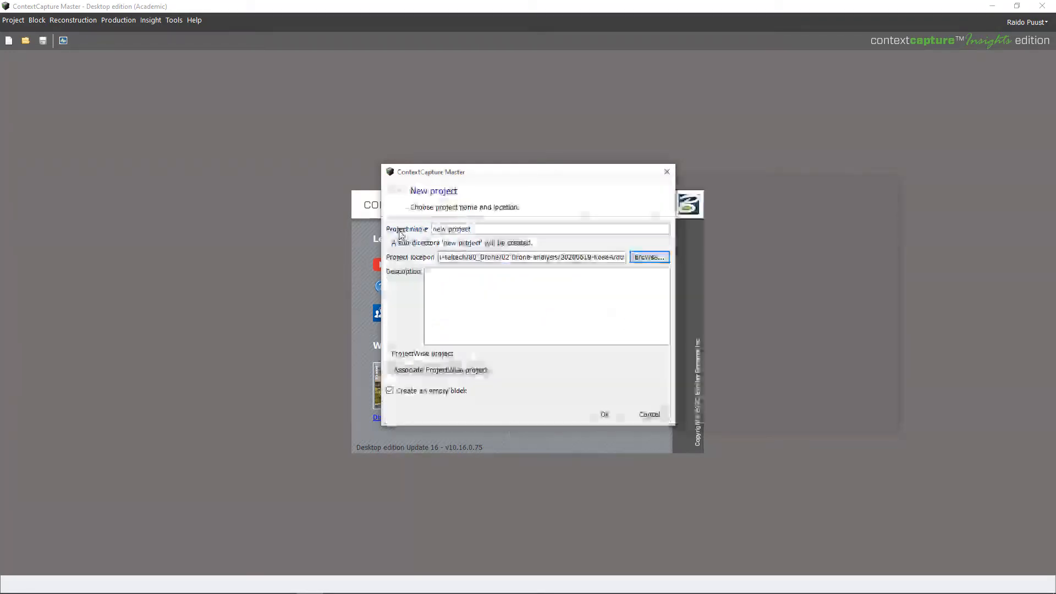
Name the project 20200619-KoseArdu, create it with an empty block, and select Block_1
{"action": "left_click_drag", "start_coordinate": [476, 229], "coordinate": [409, 228]}
{"action": "type", "text": "2020"}
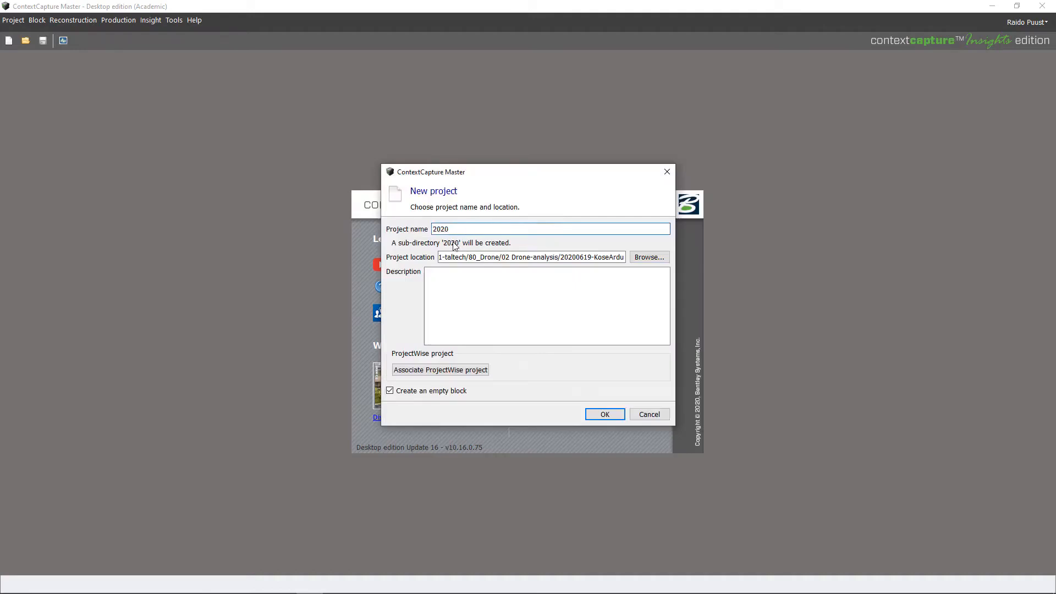
{"action": "type", "text": "0619-KoseArdu"}
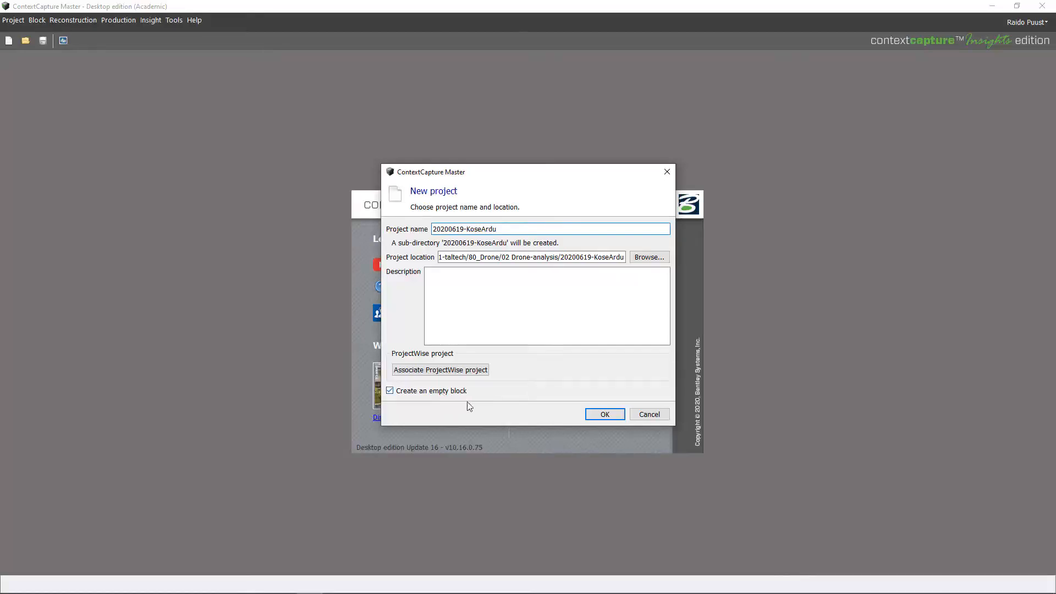
{"action": "left_click", "coordinate": [596, 414]}
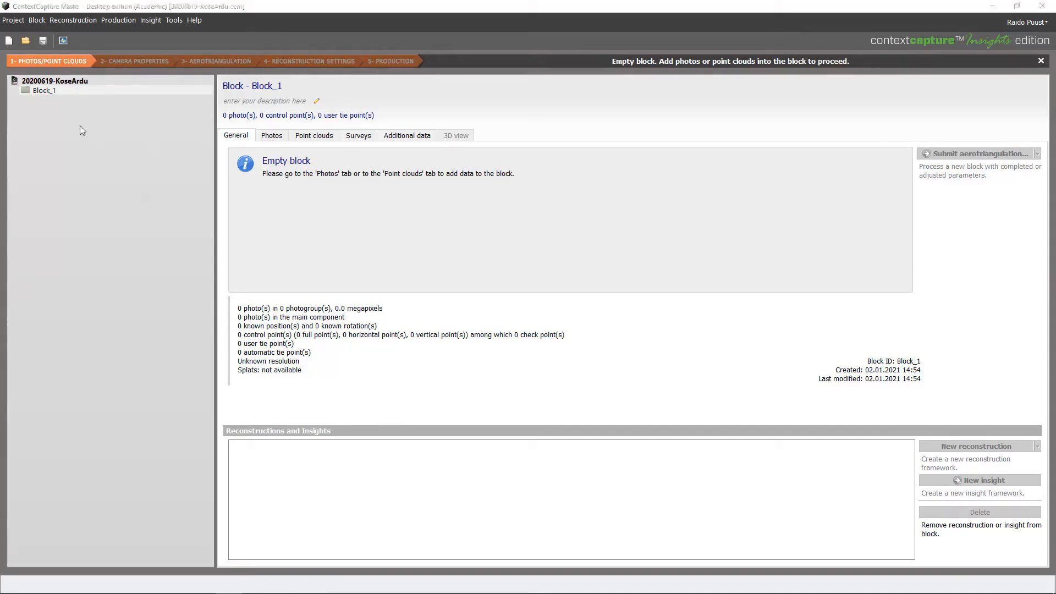
{"action": "left_click", "coordinate": [40, 91]}
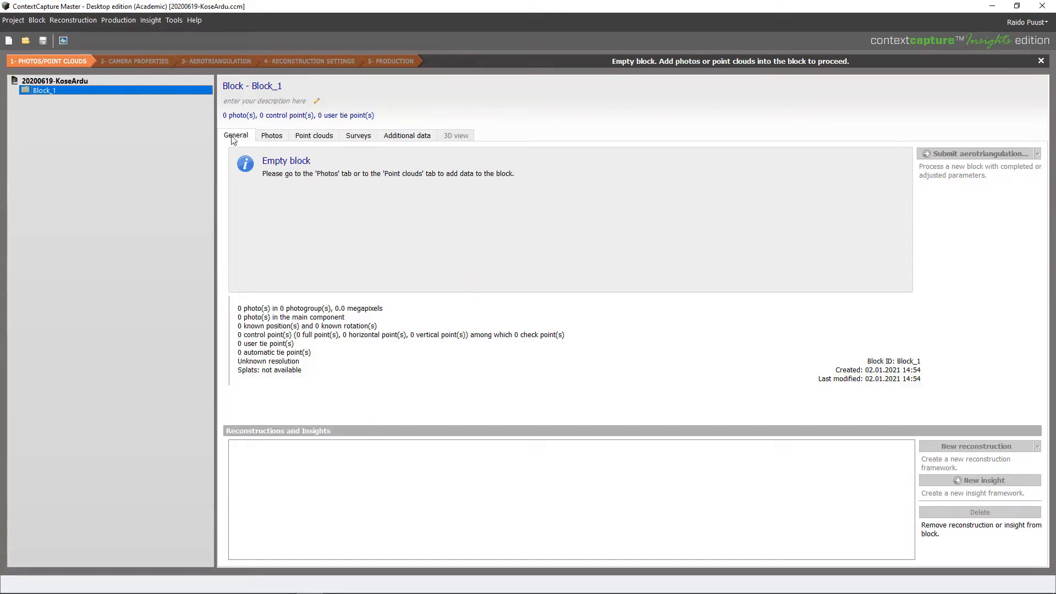
Show Block_1's empty Photos page, then switch to the survey folder window
{"action": "left_click", "coordinate": [275, 137]}
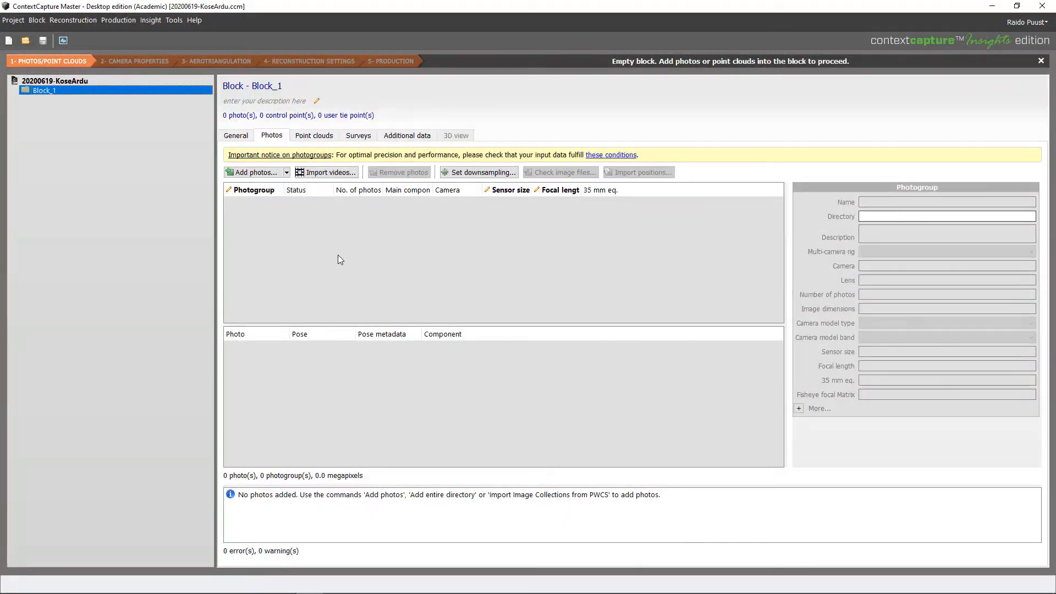
{"action": "key", "text": "alt+Tab"}
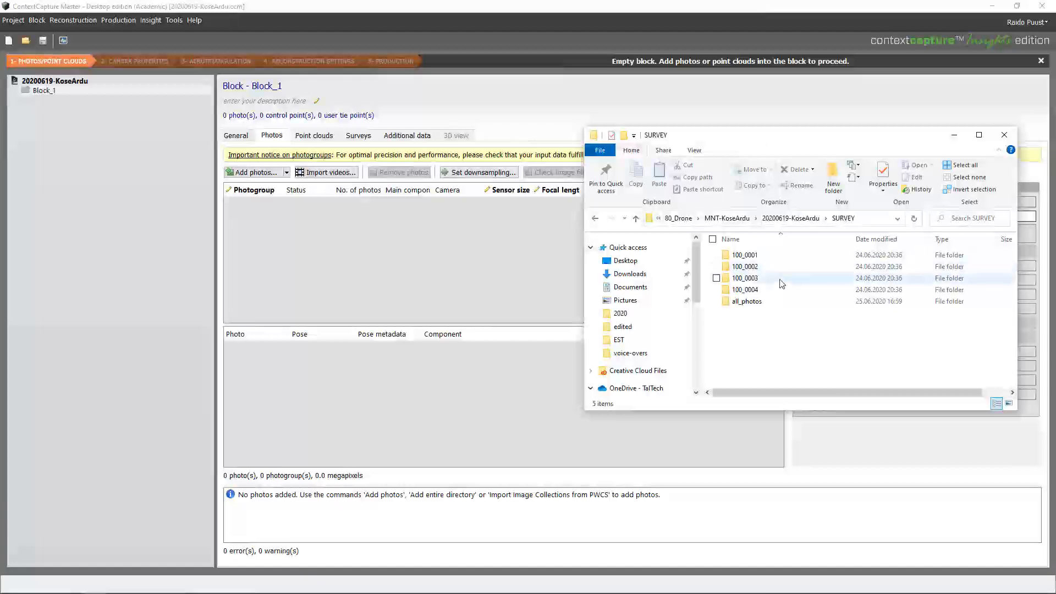
Open the all_photos folder and copy its full path, then return to Block_1's photo options
{"action": "left_click", "coordinate": [737, 302]}
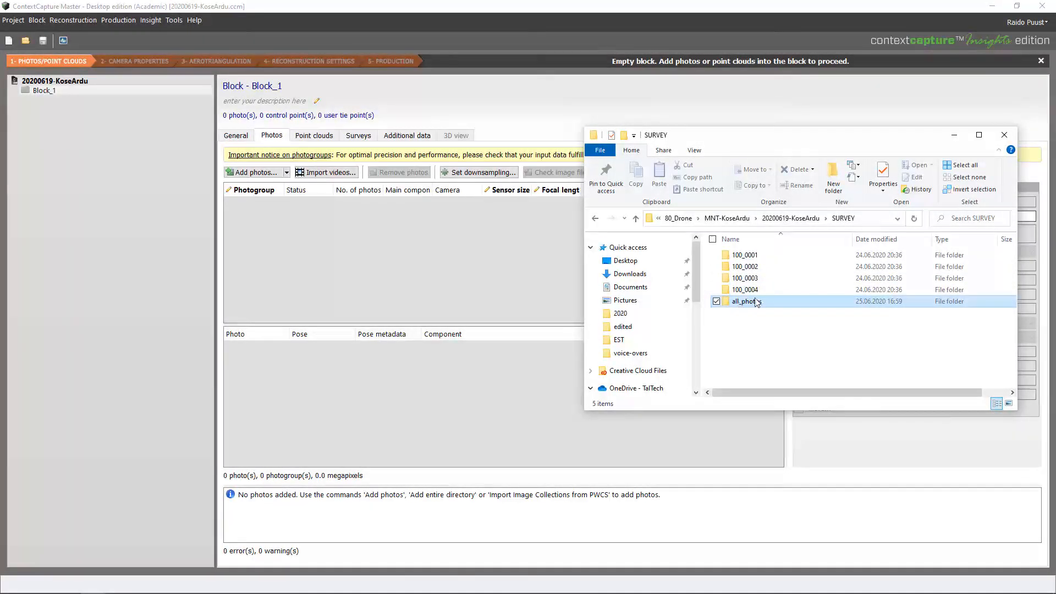
{"action": "double_click", "coordinate": [742, 302]}
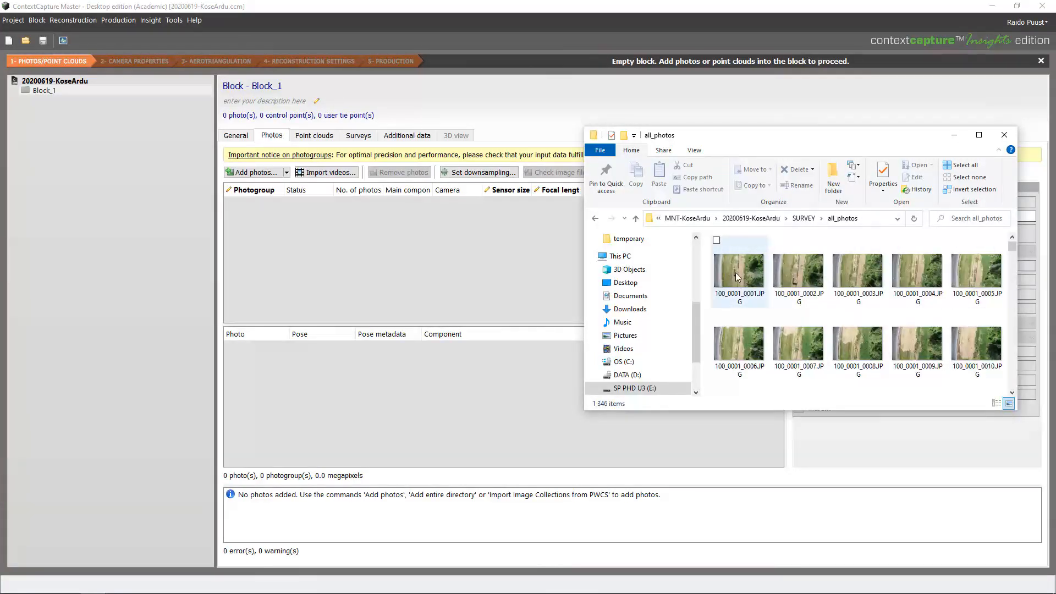
{"action": "left_click", "coordinate": [715, 218]}
{"action": "right_click", "coordinate": [660, 219]}
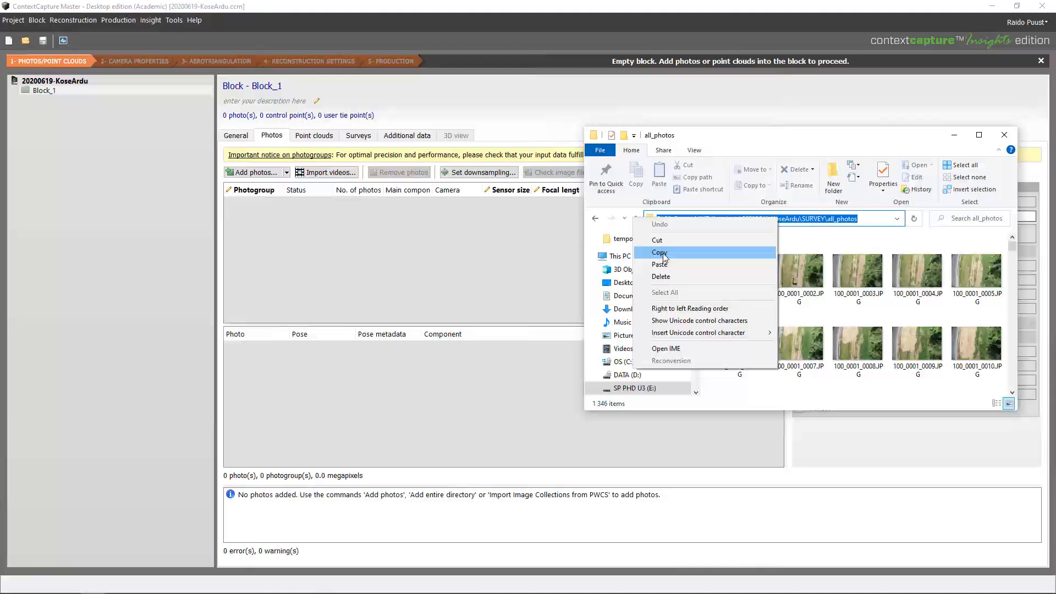
{"action": "left_click", "coordinate": [659, 252]}
{"action": "left_click", "coordinate": [44, 90]}
{"action": "left_click", "coordinate": [287, 172]}
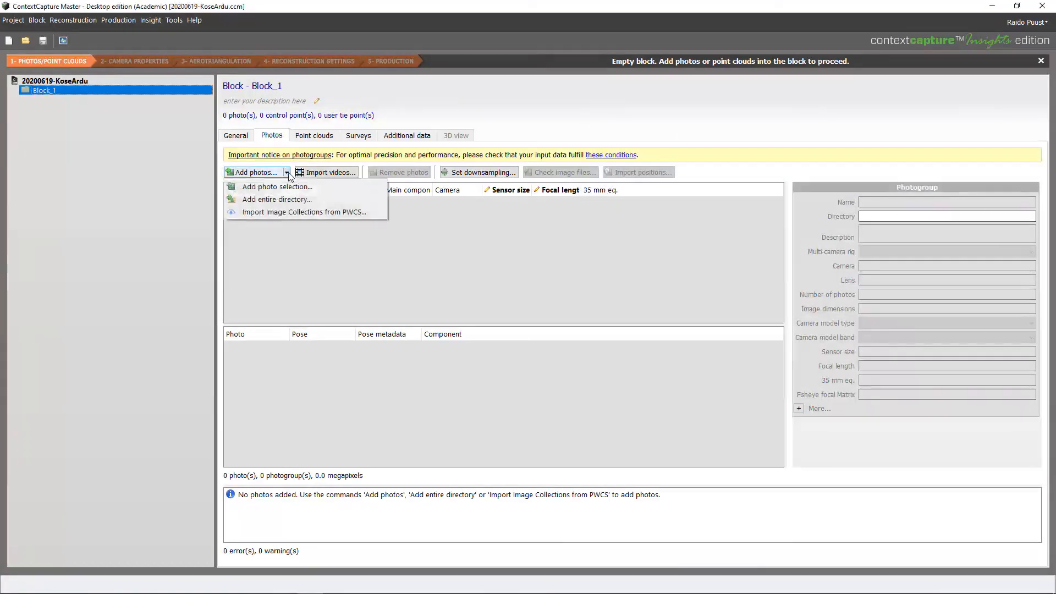
Add the entire all_photos directory to Block_1 by pasting its path, importing 1,326 photos
{"action": "left_click", "coordinate": [263, 199]}
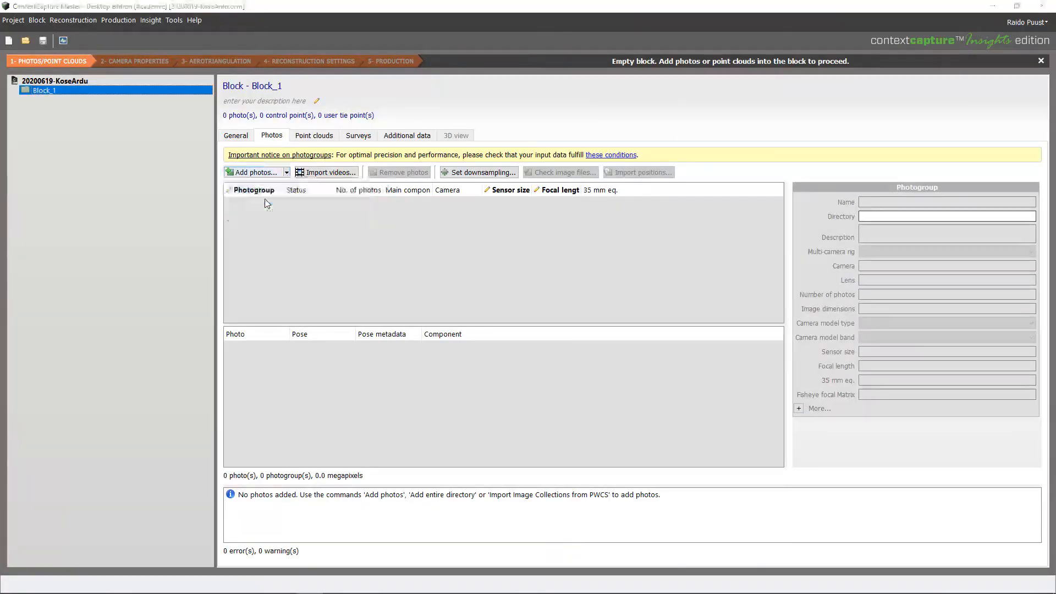
{"action": "key", "text": "ctrl+v"}
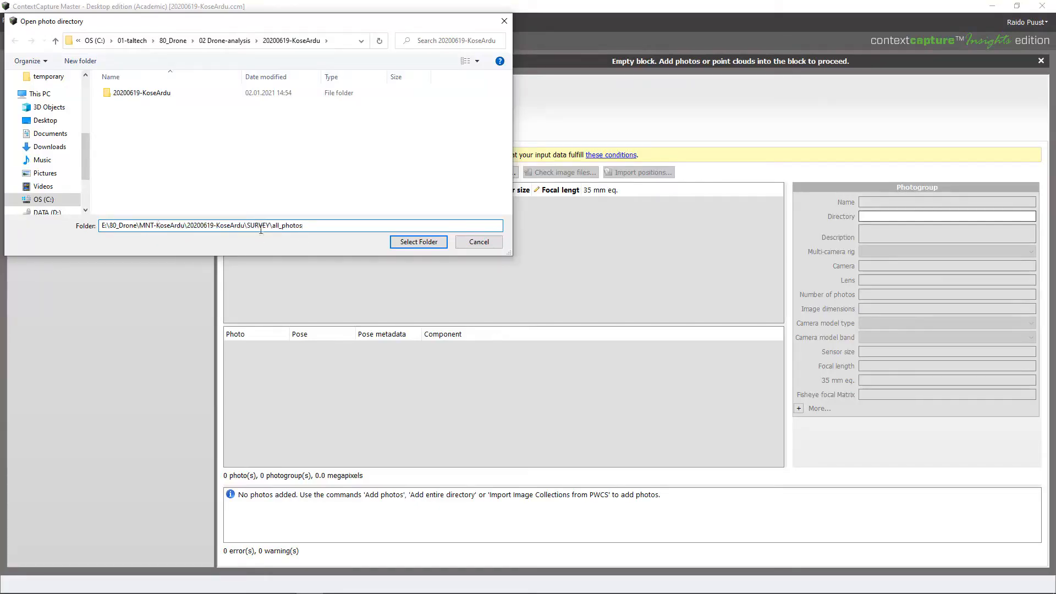
{"action": "left_click", "coordinate": [418, 242]}
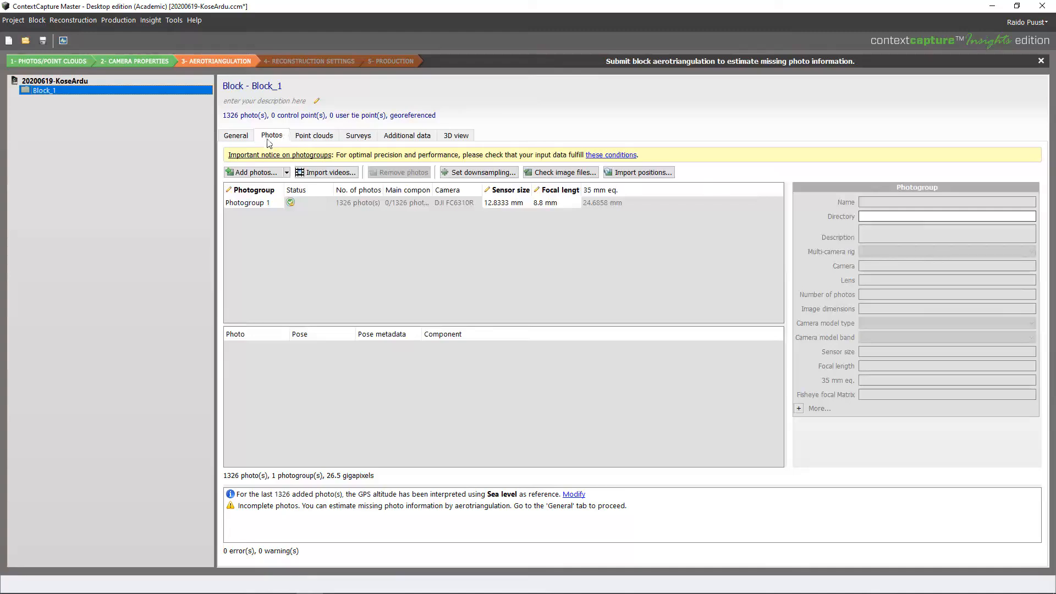
Browse Block_1's Point clouds, Surveys, Additional data and 3D camera-position tabs, then go back to General
{"action": "left_click", "coordinate": [308, 137]}
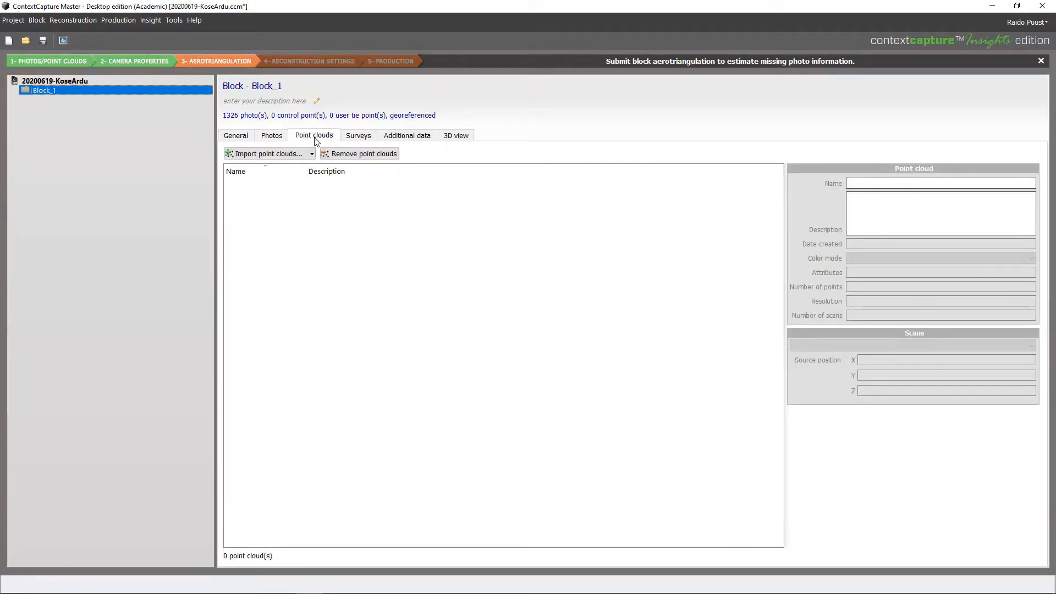
{"action": "left_click", "coordinate": [361, 138]}
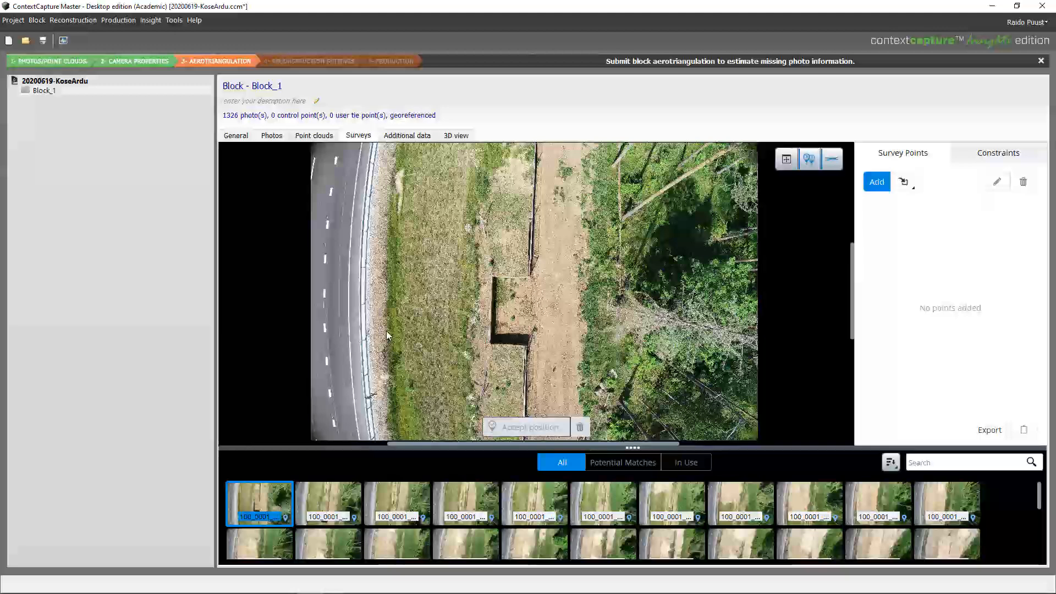
{"action": "left_click", "coordinate": [408, 136]}
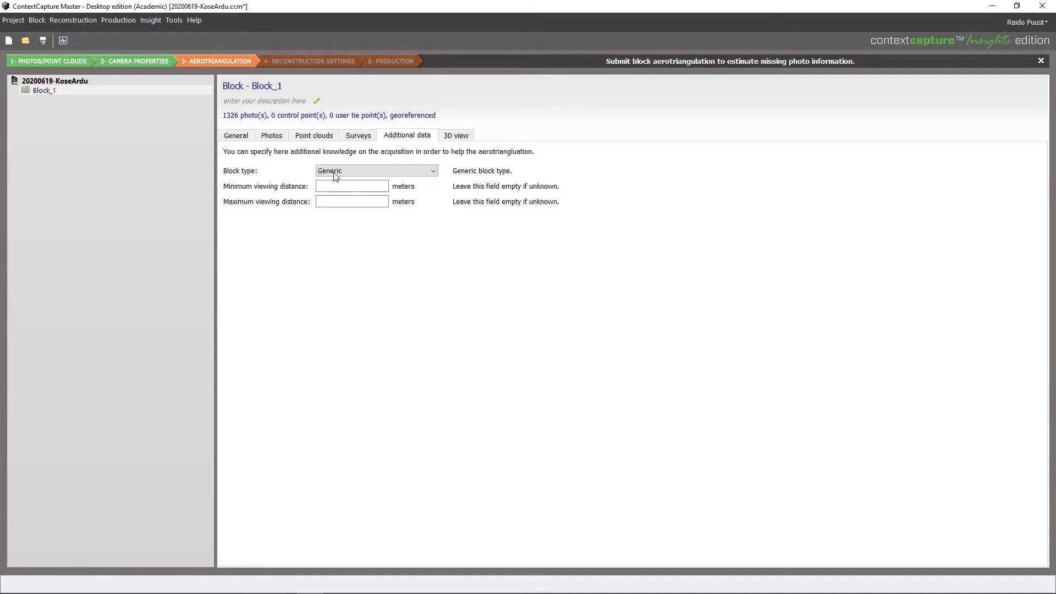
{"action": "left_click", "coordinate": [456, 136]}
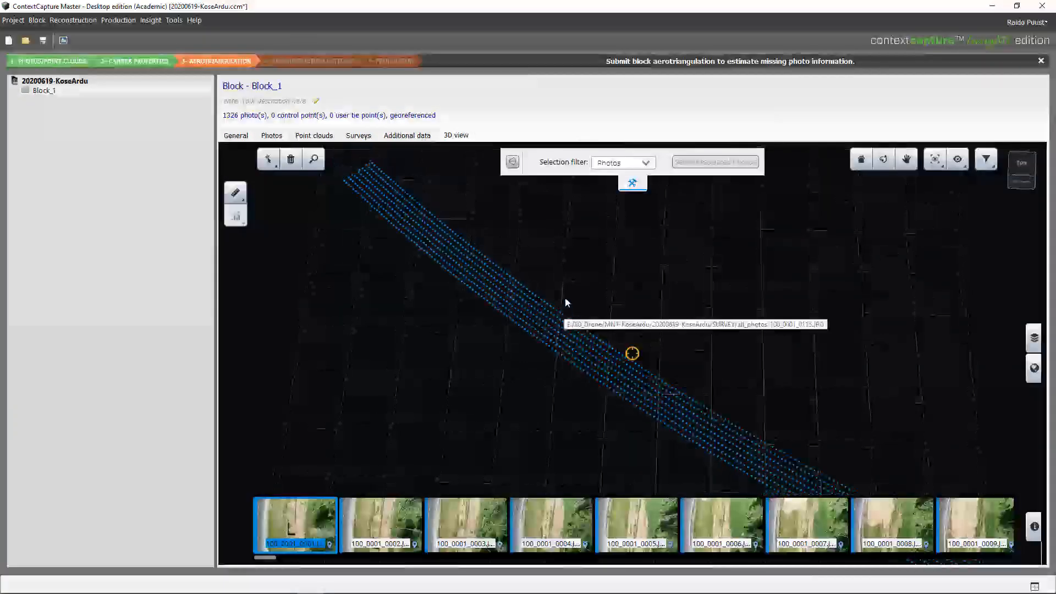
{"action": "left_click_drag", "start_coordinate": [566, 303], "coordinate": [646, 295]}
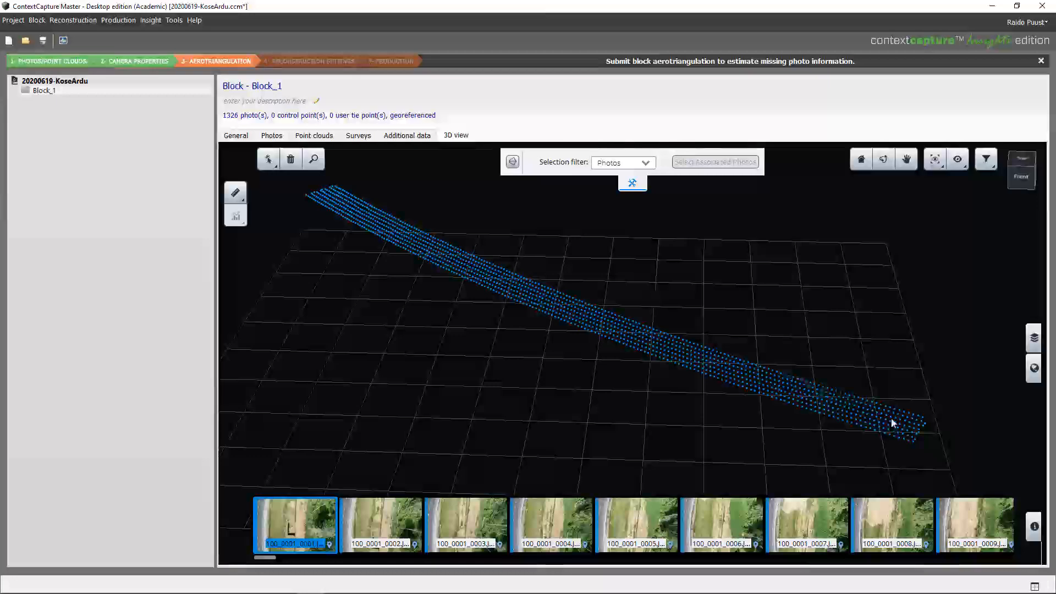
{"action": "scroll", "coordinate": [717, 361], "scroll_direction": "up", "scroll_amount": 10}
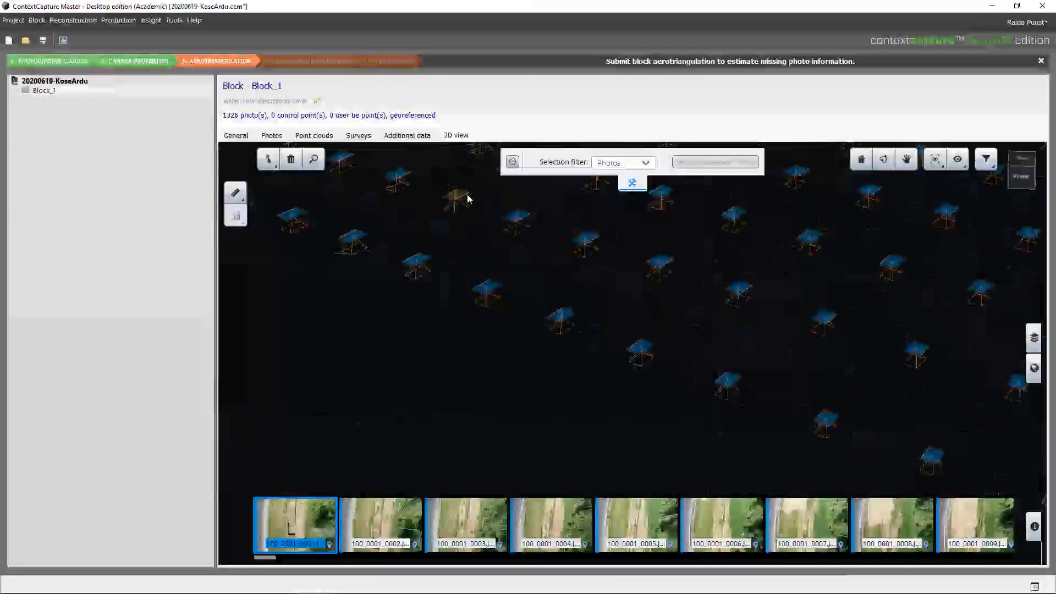
{"action": "scroll", "coordinate": [587, 248], "scroll_direction": "down", "scroll_amount": 10}
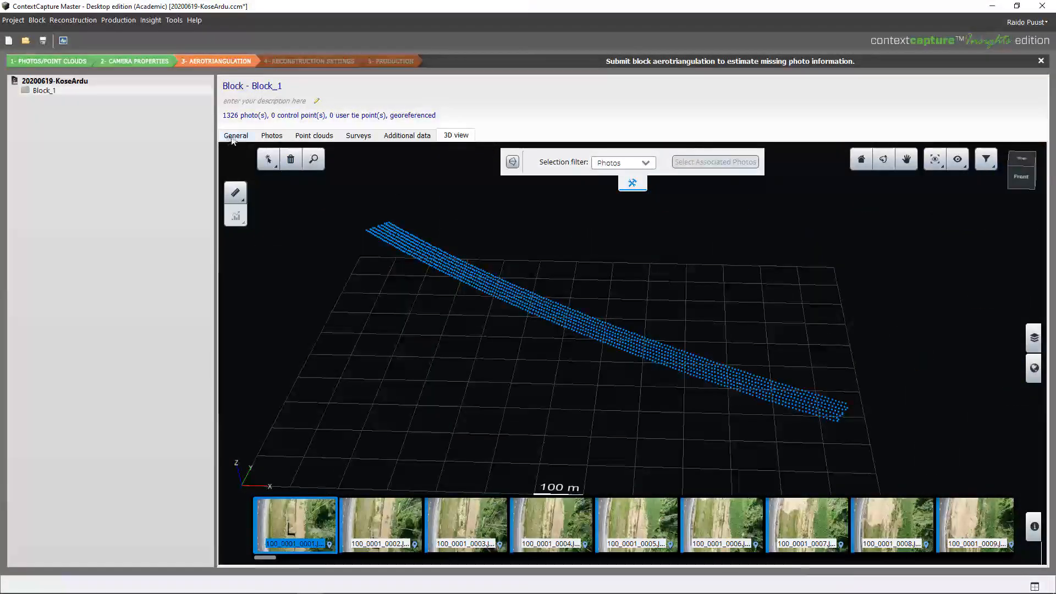
{"action": "left_click", "coordinate": [233, 137]}
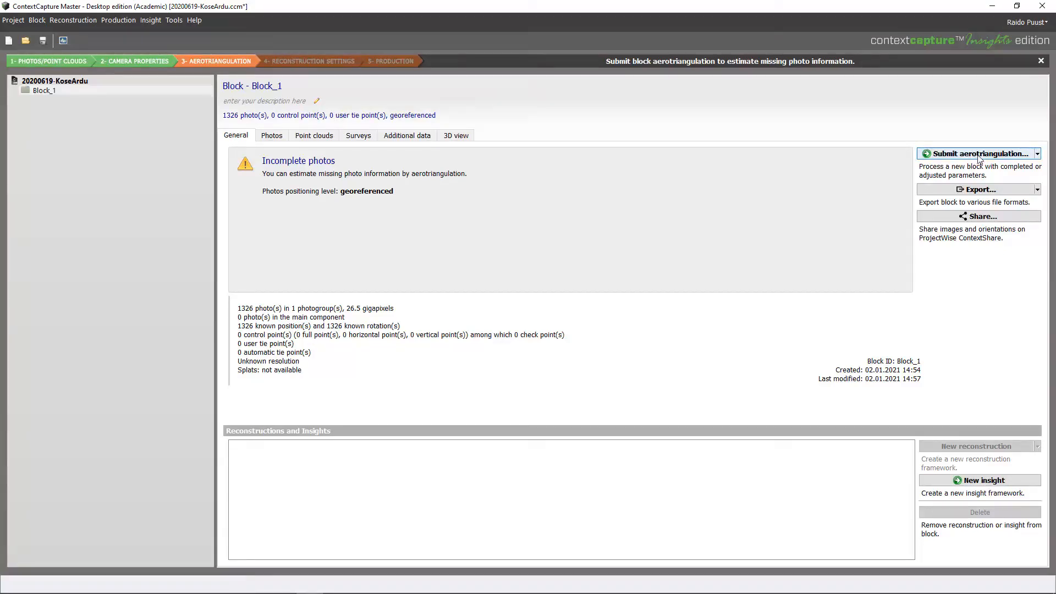
Set up aerotriangulation processed with ContextCapture Engine, with output block 'Block_1 - AT'
{"action": "left_click", "coordinate": [1038, 154]}
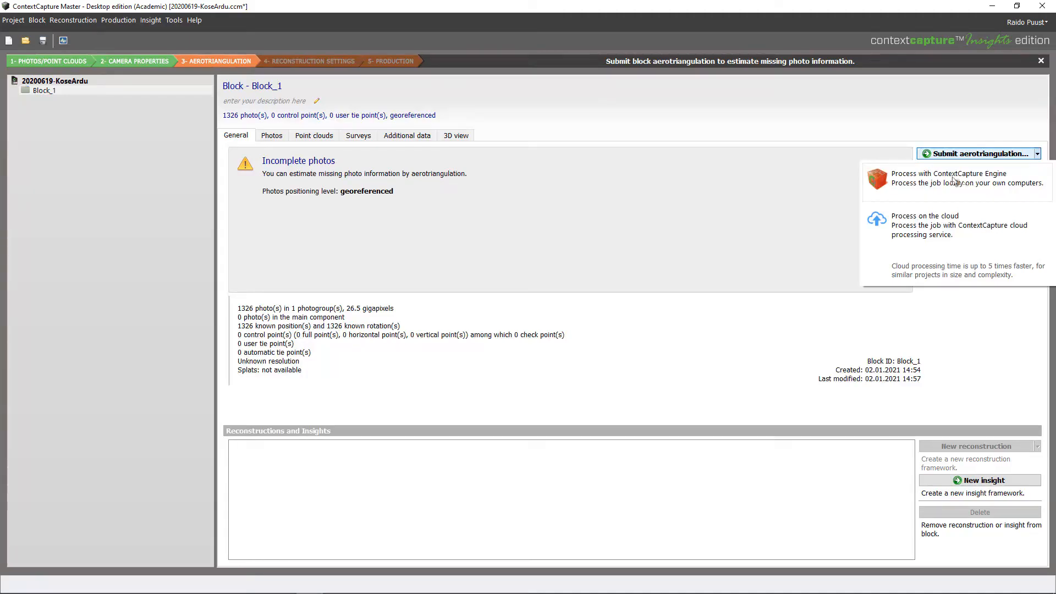
{"action": "left_click", "coordinate": [961, 183]}
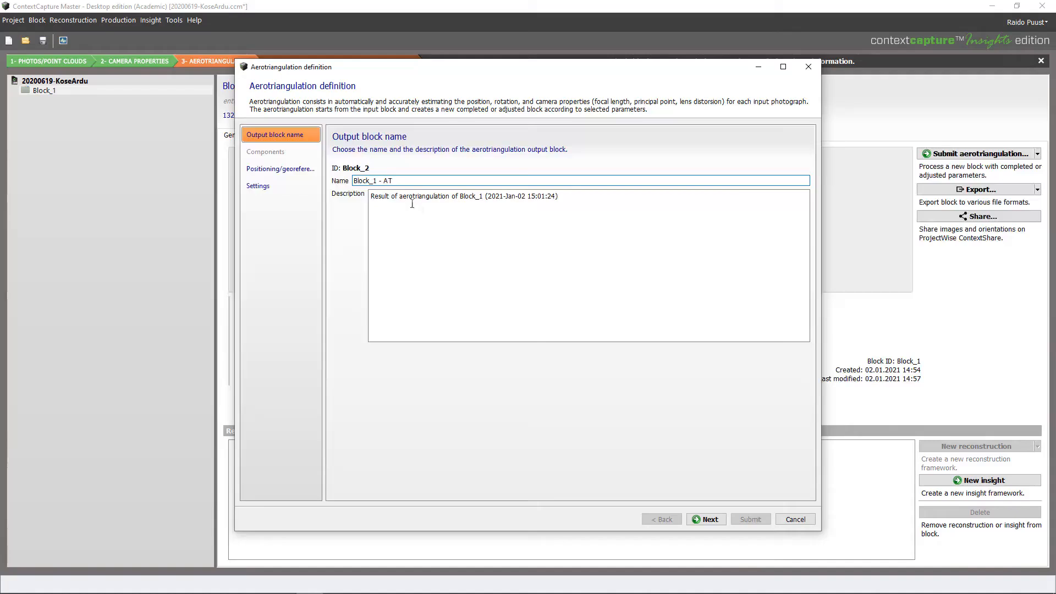
Use photo positioning metadata for georeferencing, keep the Default settings, and submit aerotriangulation
{"action": "left_click", "coordinate": [706, 520]}
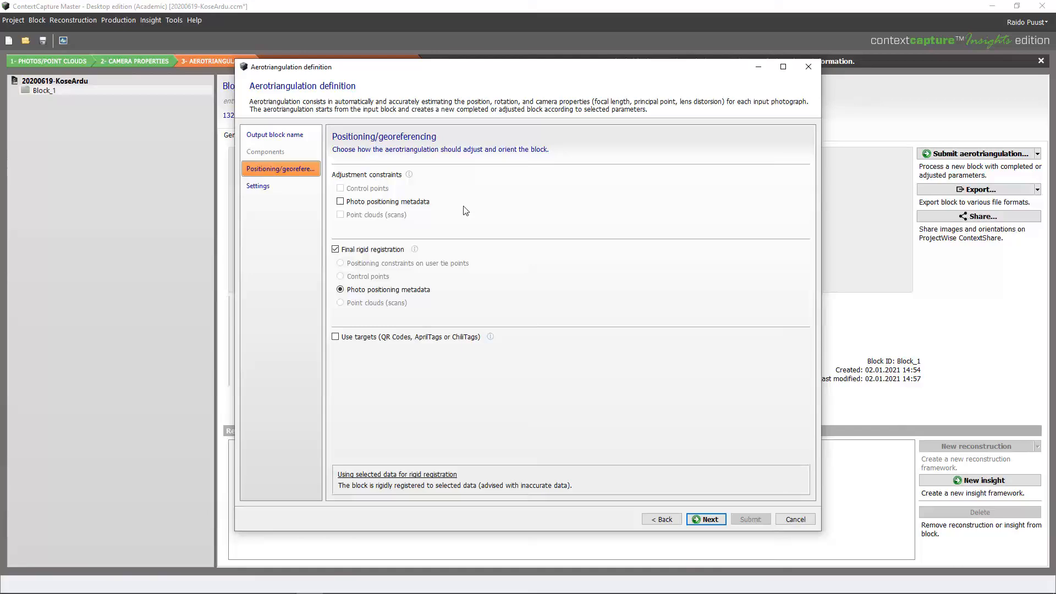
{"action": "left_click", "coordinate": [392, 203]}
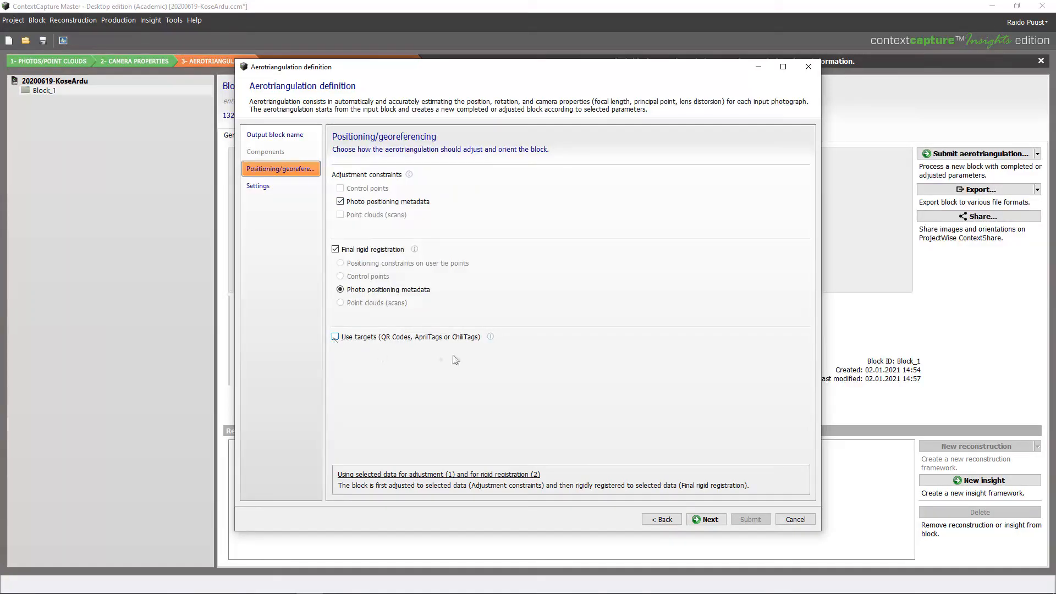
{"action": "left_click", "coordinate": [706, 519]}
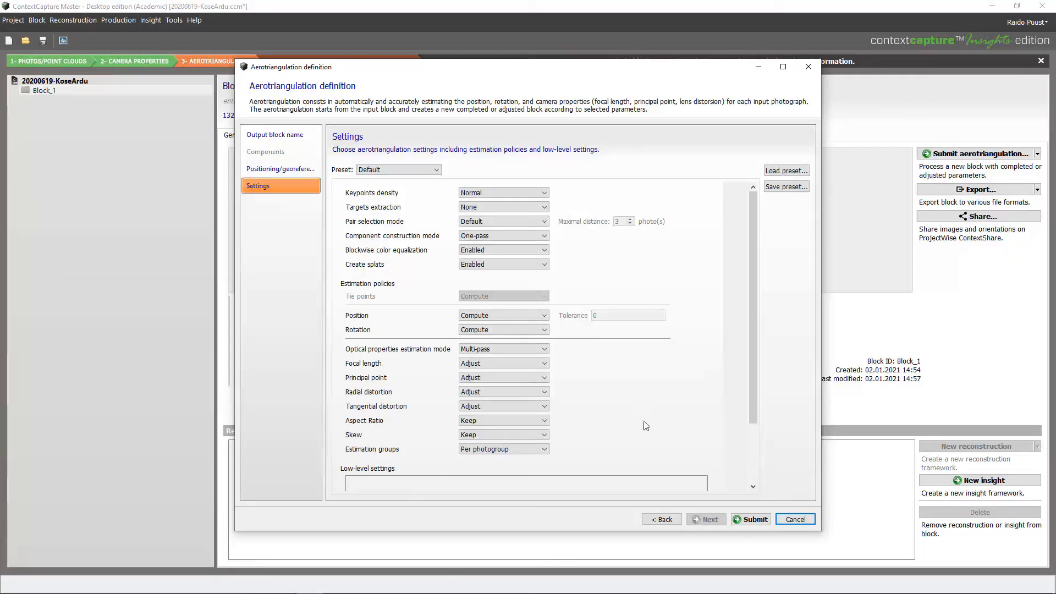
{"action": "left_click", "coordinate": [758, 520]}
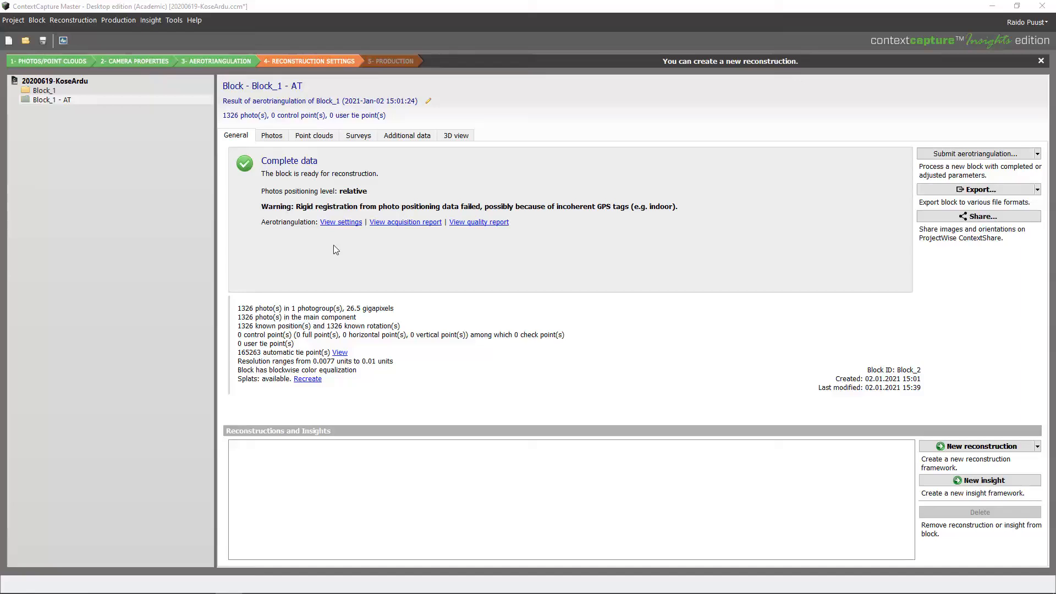
Orbit Block_1 - AT's point cloud in 3D, then bring up Photogroup 1's actions in the photo list
{"action": "left_click", "coordinate": [456, 137]}
{"action": "left_click_drag", "start_coordinate": [566, 372], "coordinate": [585, 323]}
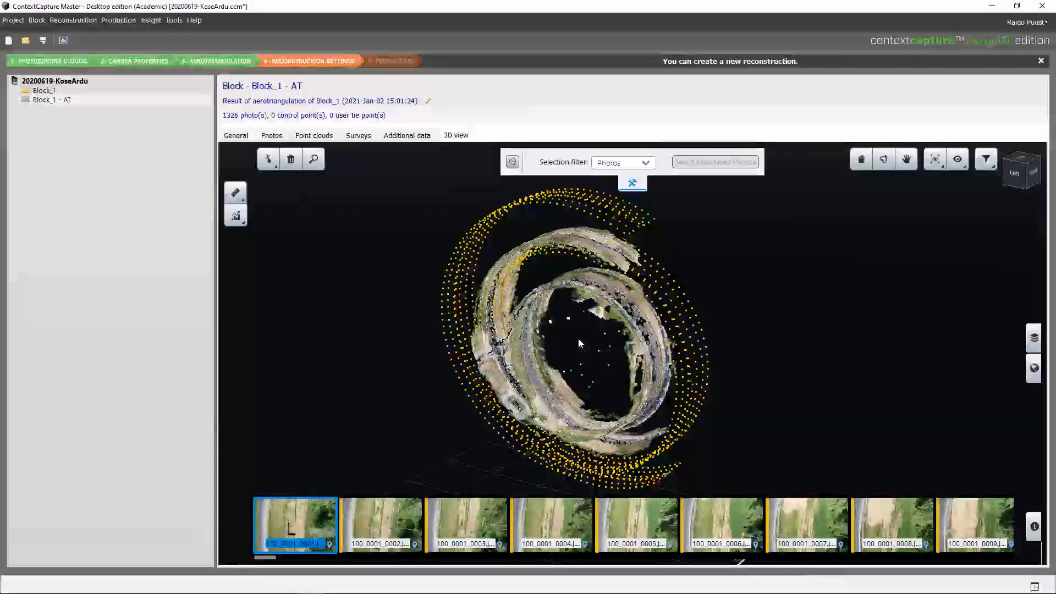
{"action": "left_click_drag", "start_coordinate": [578, 338], "coordinate": [377, 237]}
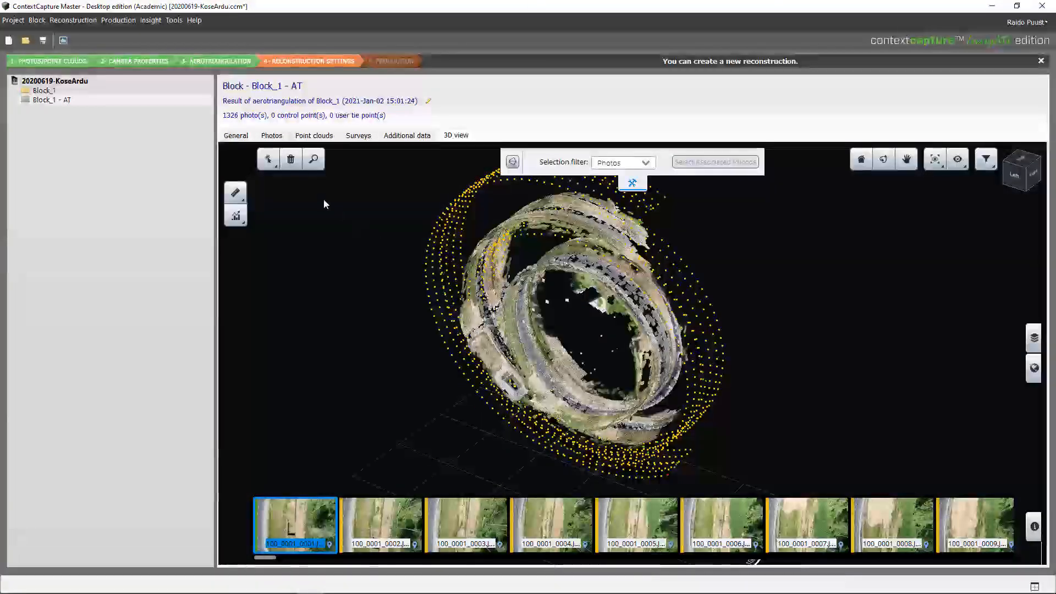
{"action": "left_click", "coordinate": [273, 136]}
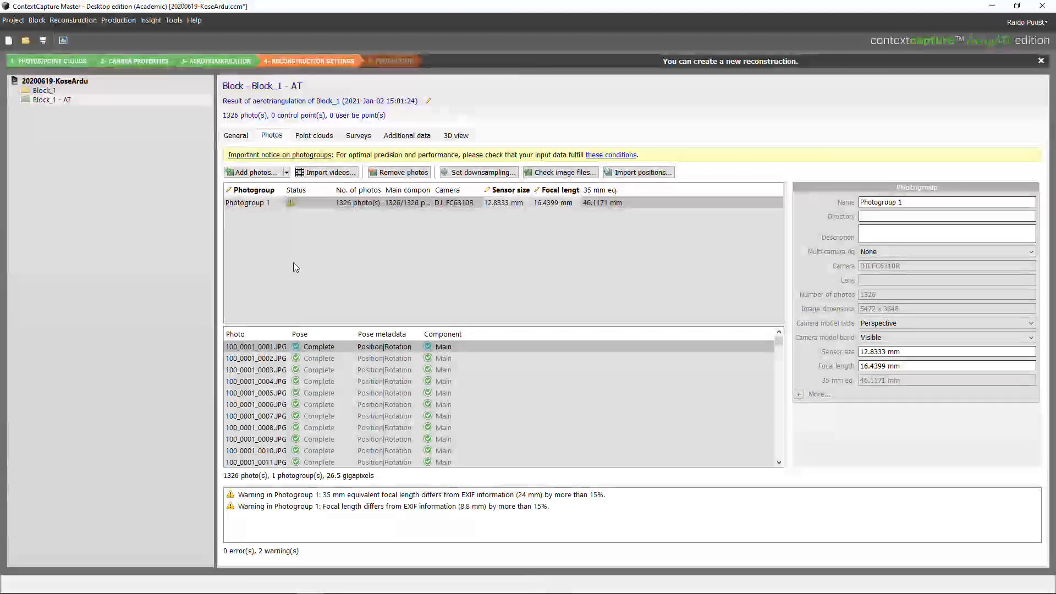
{"action": "right_click", "coordinate": [259, 204]}
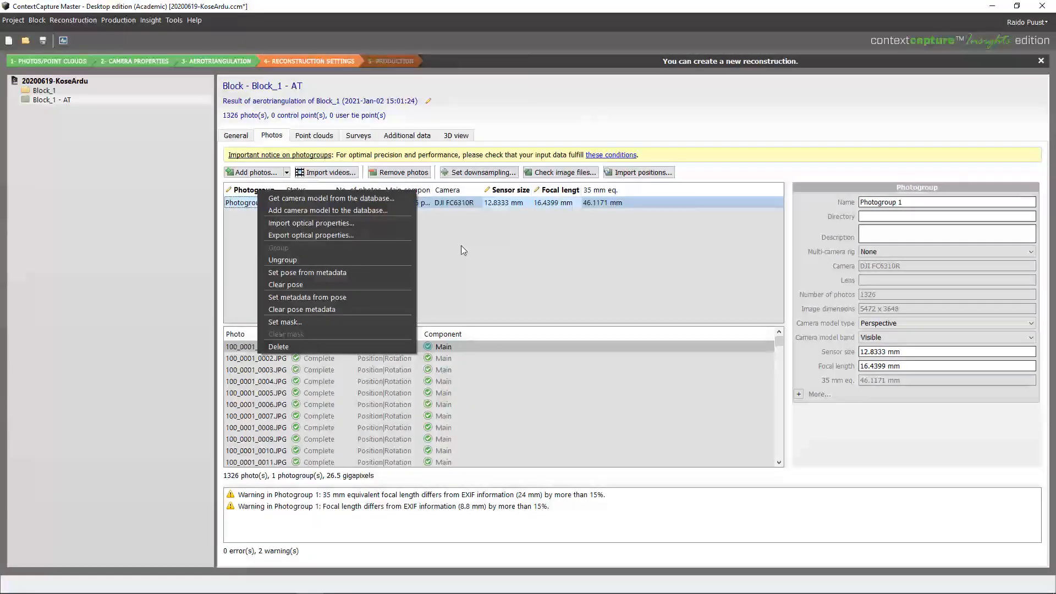
Dismiss the photogroup menu and bring up the Project menu
{"action": "left_click", "coordinate": [13, 21]}
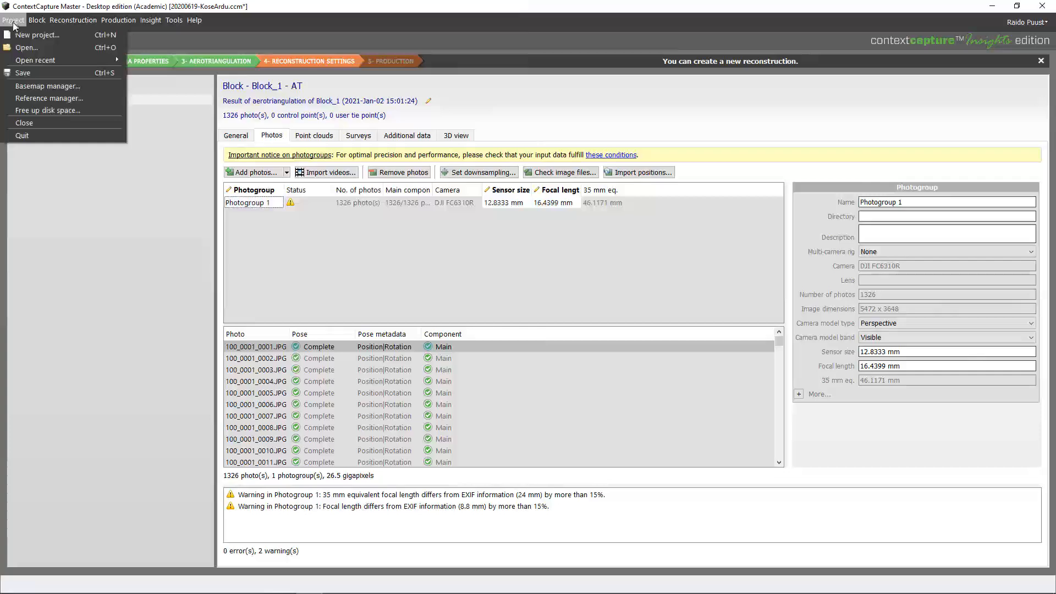
Save the KoseArdu project and open the 20200819-MP3v2 project
{"action": "left_click", "coordinate": [27, 71]}
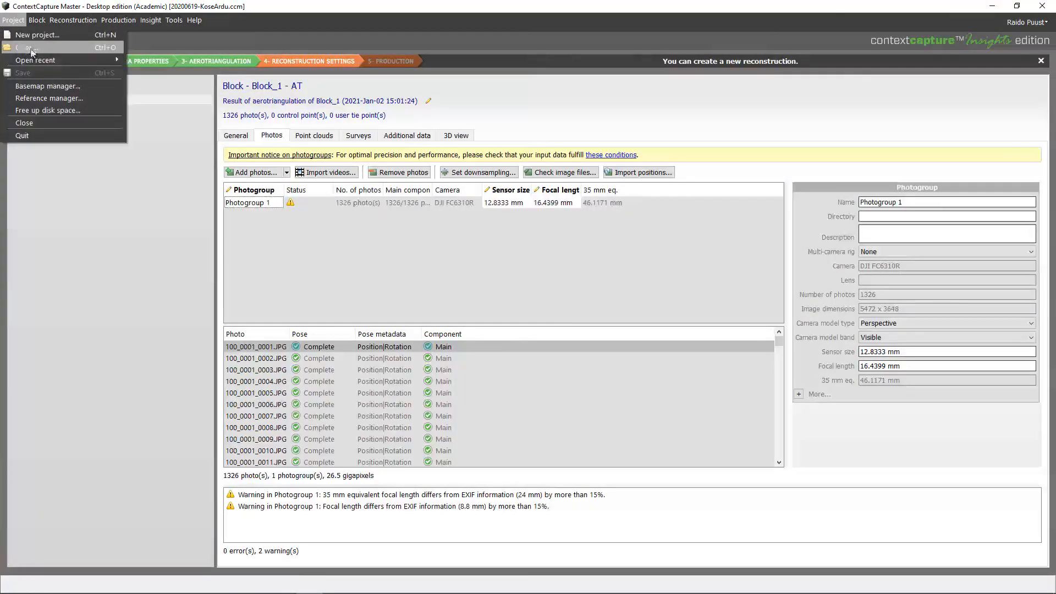
{"action": "left_click", "coordinate": [32, 52]}
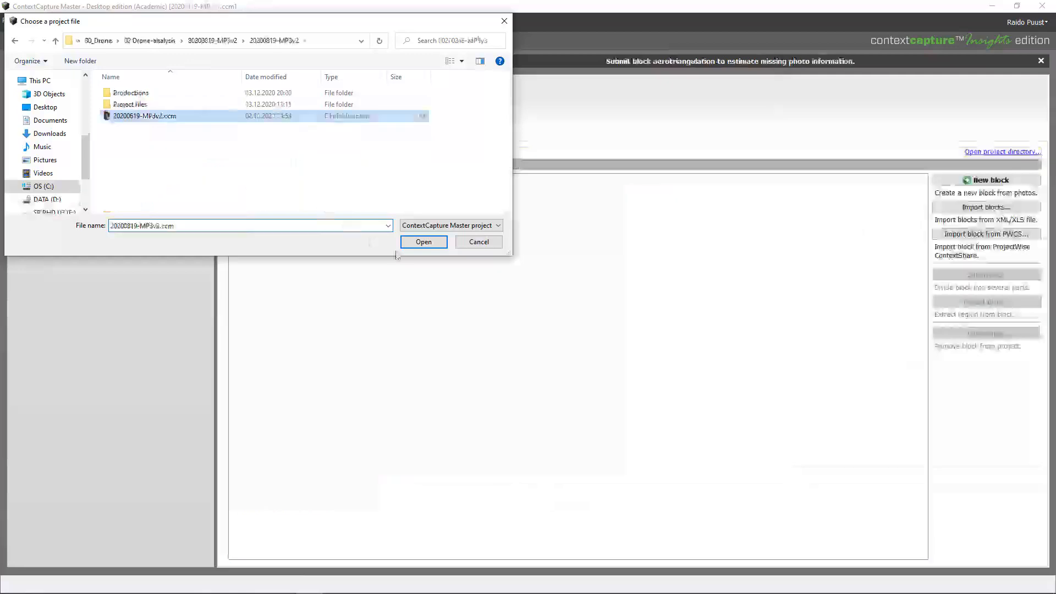
{"action": "left_click", "coordinate": [416, 245]}
Orbit MP3v2's Block_1 - AT town point cloud in 3D, then show its photogroup table
{"action": "left_click", "coordinate": [57, 100]}
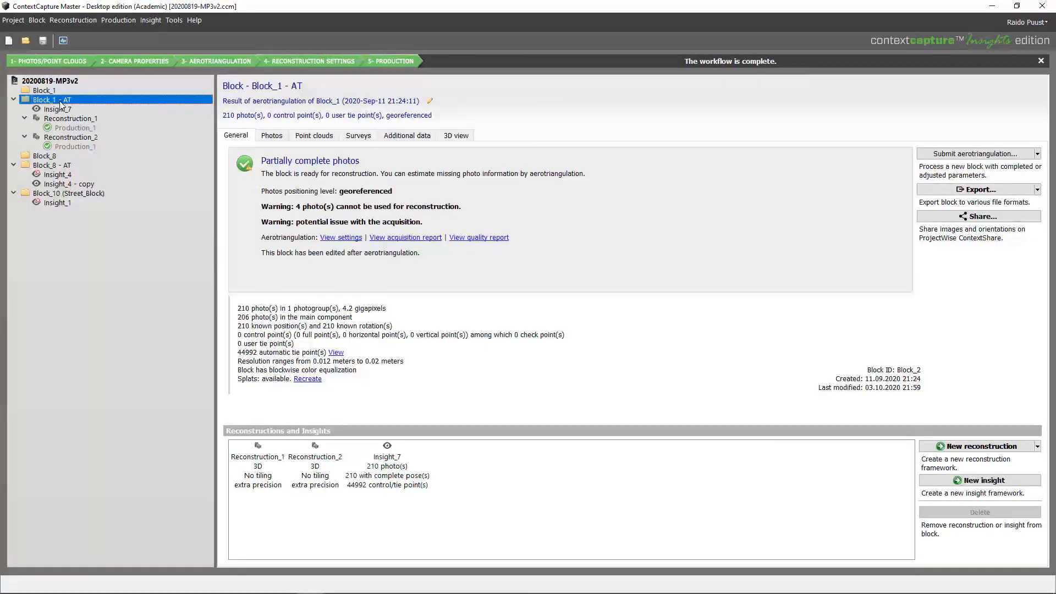
{"action": "left_click", "coordinate": [456, 135]}
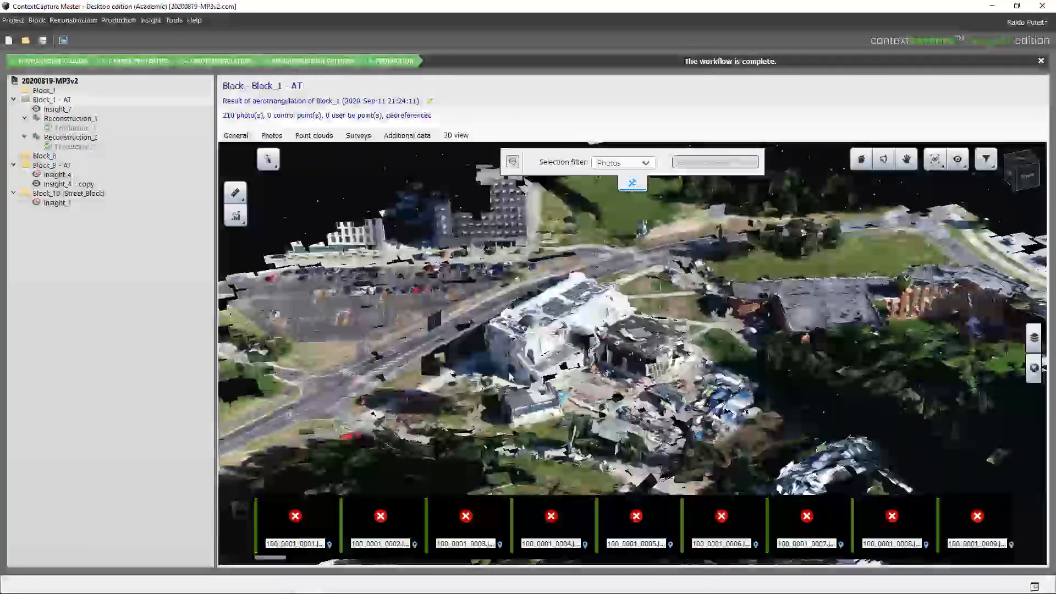
{"action": "mouse_move", "coordinate": [631, 354]}
{"action": "left_mouse_down"}
{"action": "mouse_move", "coordinate": [462, 346]}
{"action": "mouse_move", "coordinate": [611, 305]}
{"action": "mouse_move", "coordinate": [649, 312]}
{"action": "mouse_move", "coordinate": [272, 140]}
{"action": "left_mouse_up"}
{"action": "left_click", "coordinate": [272, 136]}
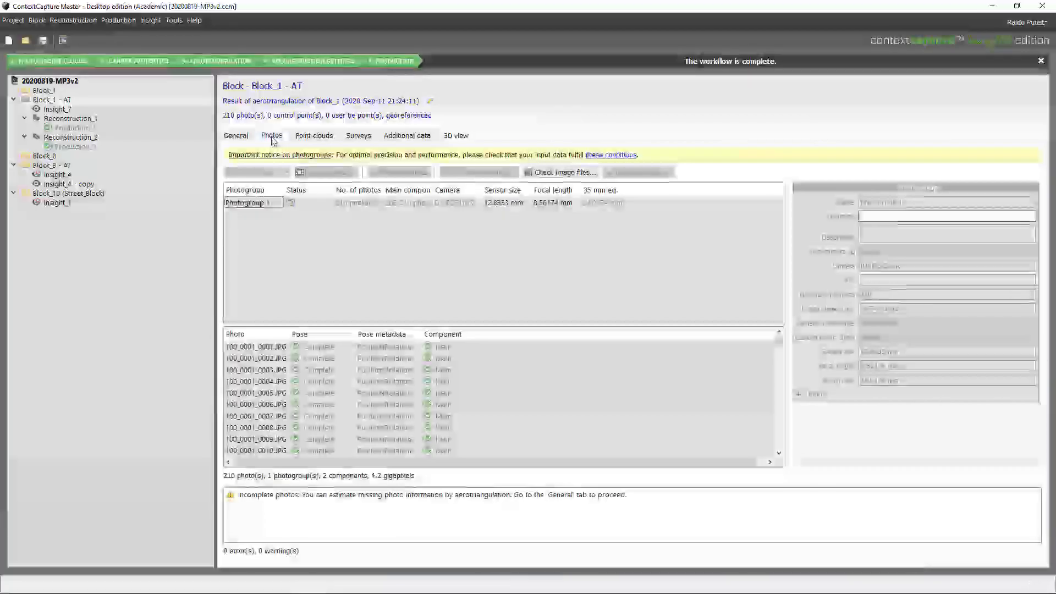
Save Photogroup 1's optical properties as FC6310R_8.56174mm.opt in the 20200619-KoseArdu folder
{"action": "right_click", "coordinate": [244, 204]}
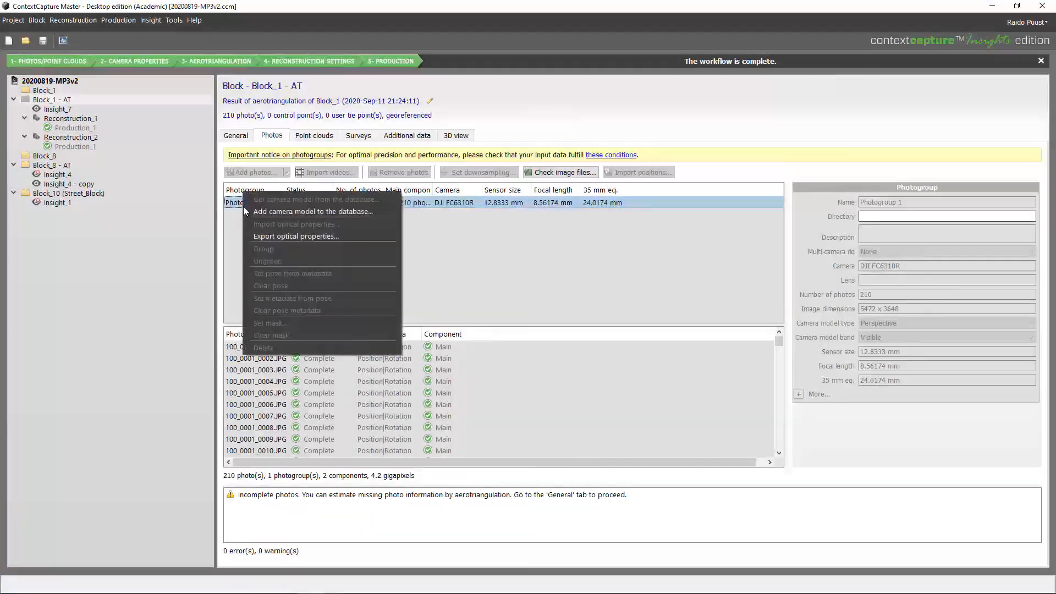
{"action": "left_click", "coordinate": [282, 237]}
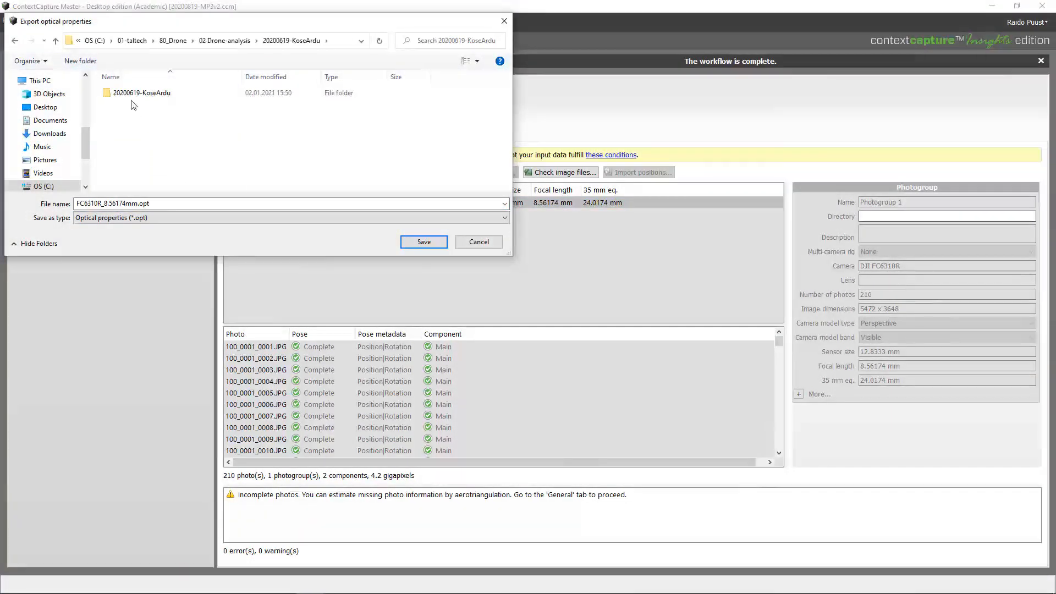
{"action": "left_click", "coordinate": [428, 242]}
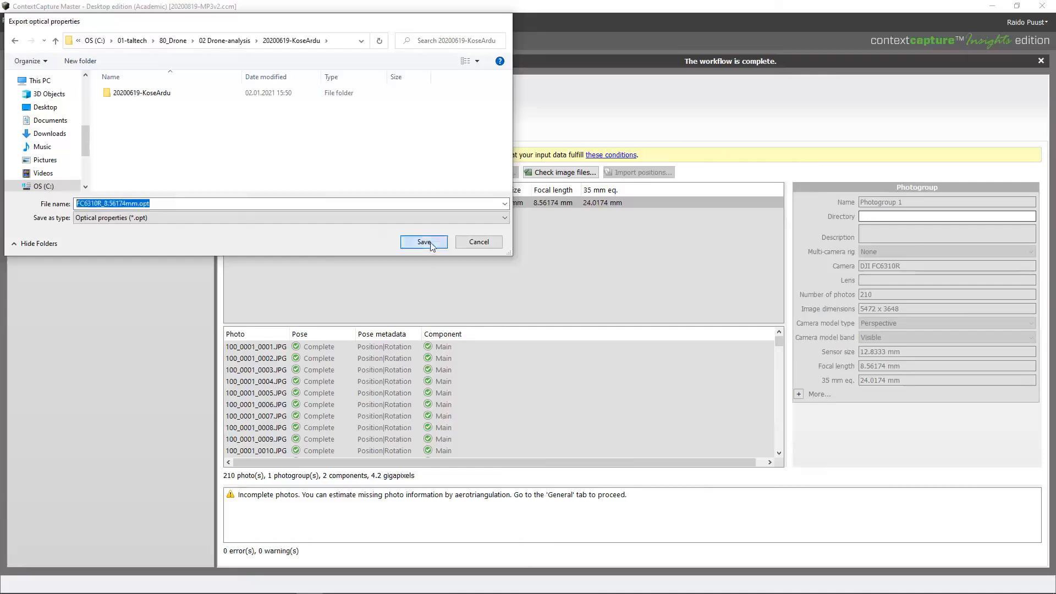
{"action": "left_click", "coordinate": [12, 21]}
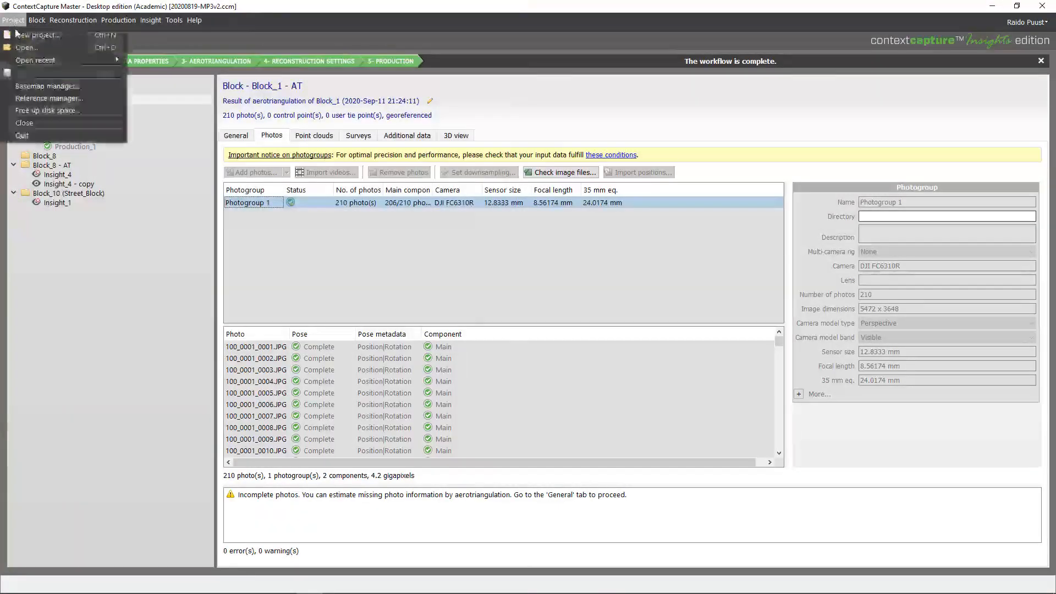
Open the KoseArdu project from the 20200619-KoseArdu folder and show Block_1
{"action": "left_click", "coordinate": [25, 46]}
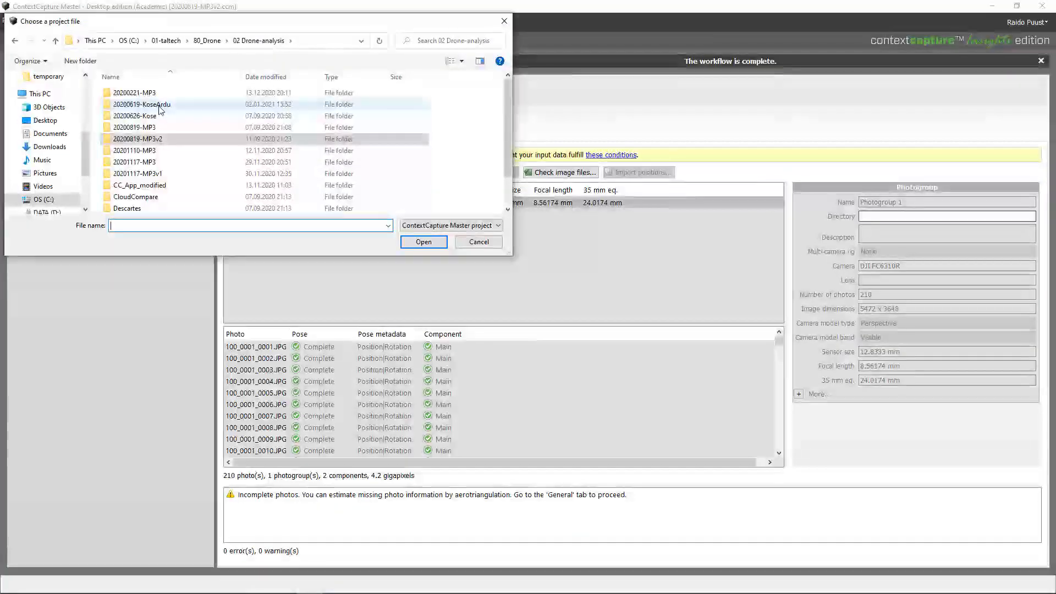
{"action": "double_click", "coordinate": [142, 104]}
{"action": "double_click", "coordinate": [142, 92]}
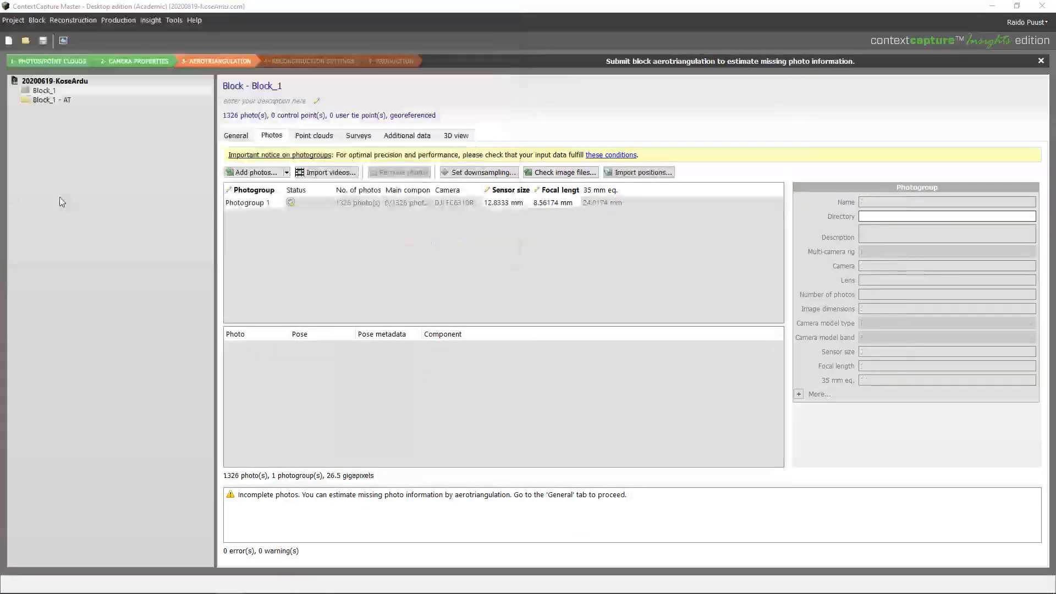
{"action": "left_click", "coordinate": [42, 91]}
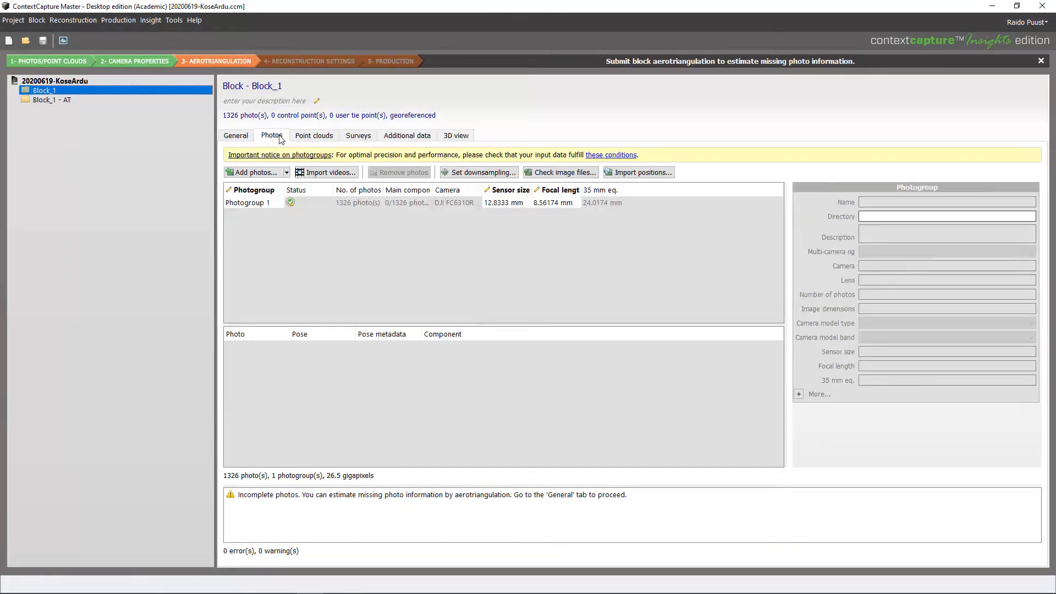
Import FC6310R_8.56174mm.opt into Photogroup 1, overwriting its current optical properties
{"action": "left_click", "coordinate": [241, 206]}
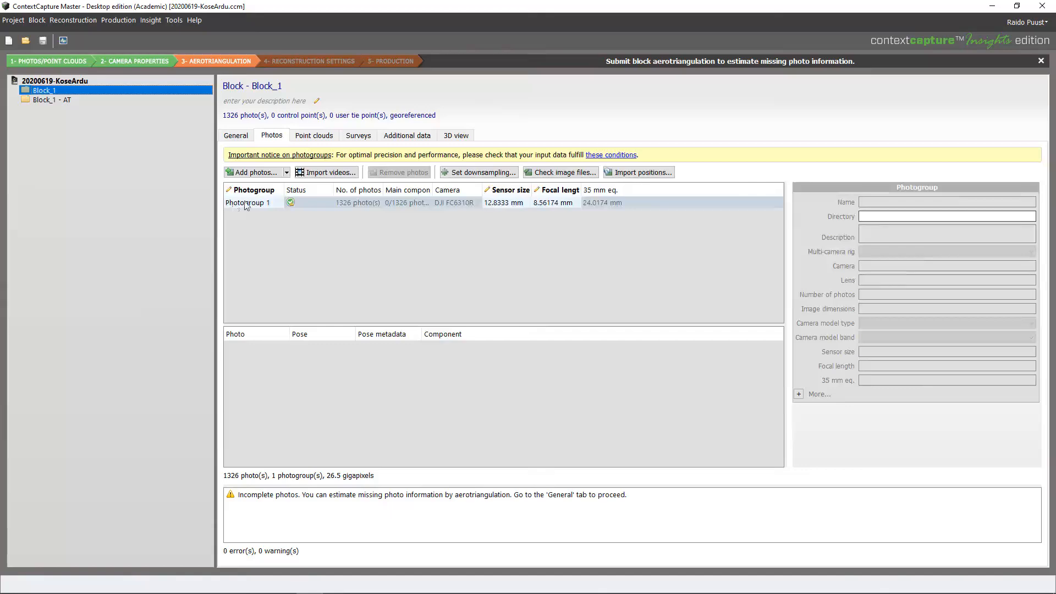
{"action": "right_click", "coordinate": [251, 203]}
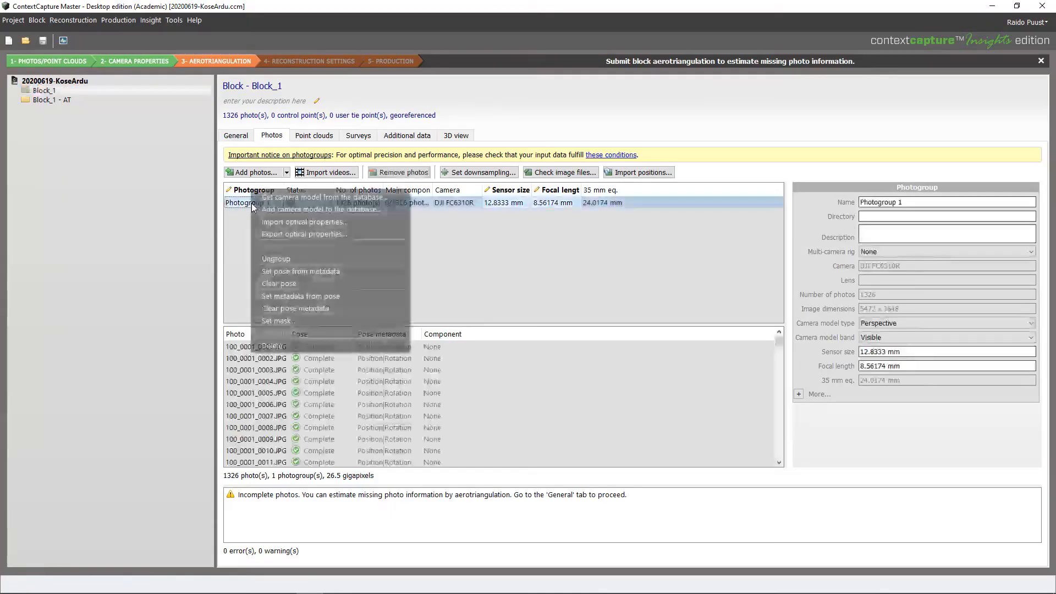
{"action": "left_click", "coordinate": [299, 224]}
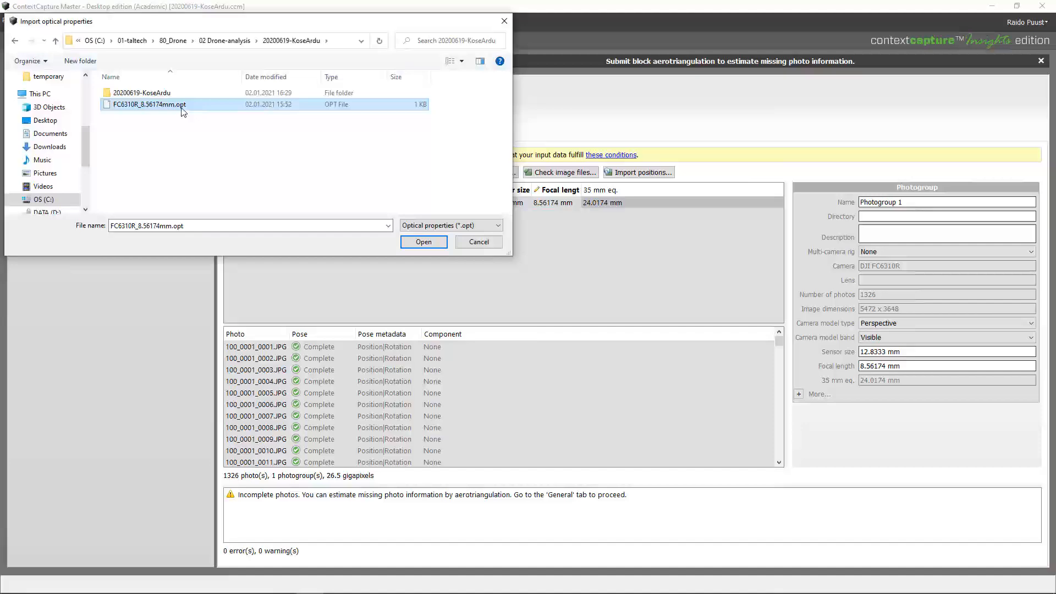
{"action": "left_click", "coordinate": [424, 246]}
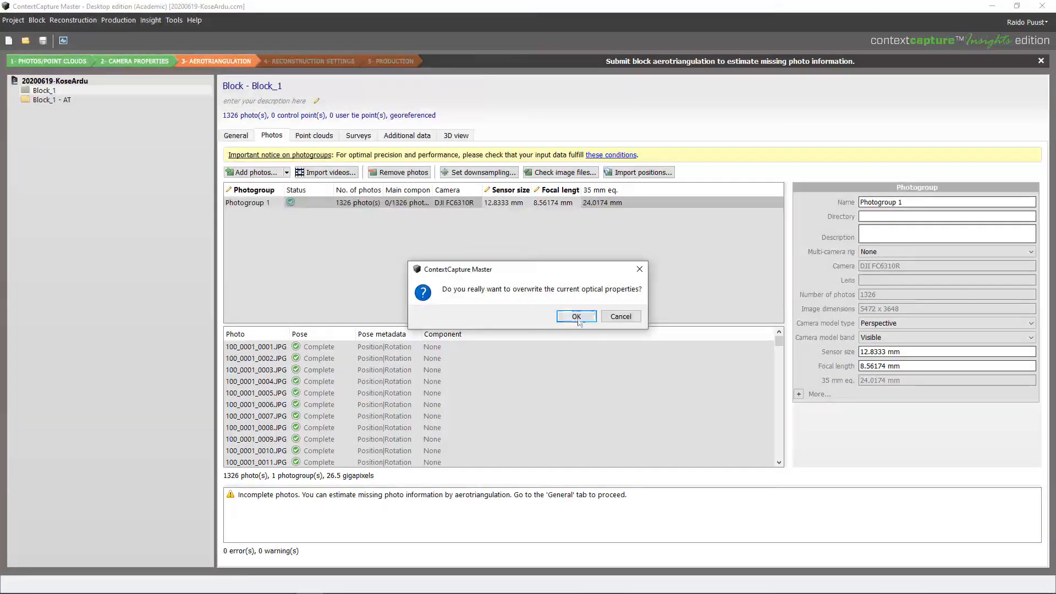
{"action": "left_click", "coordinate": [576, 317]}
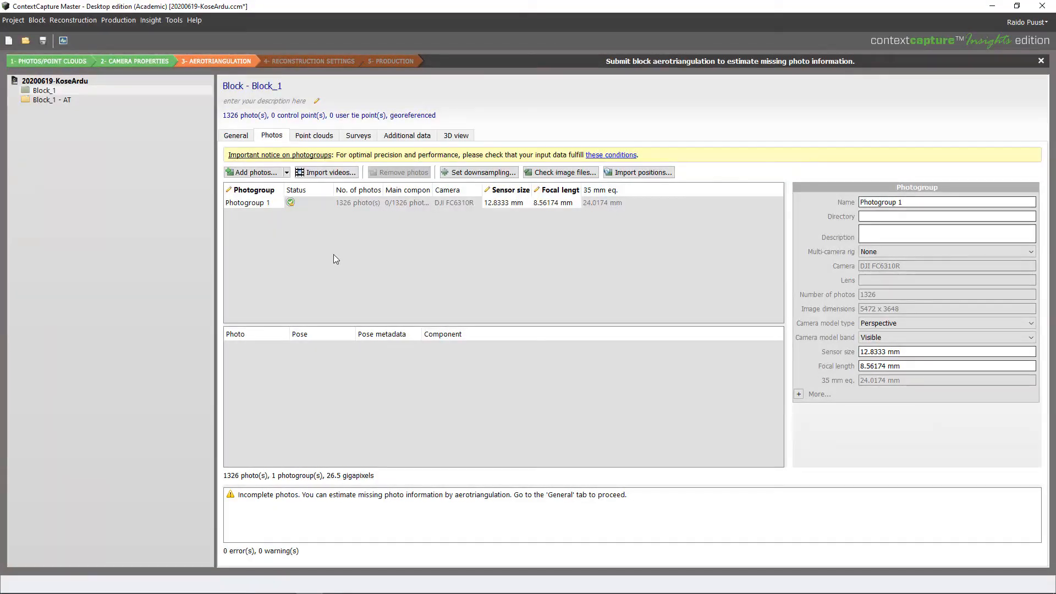
{"action": "left_click", "coordinate": [236, 136]}
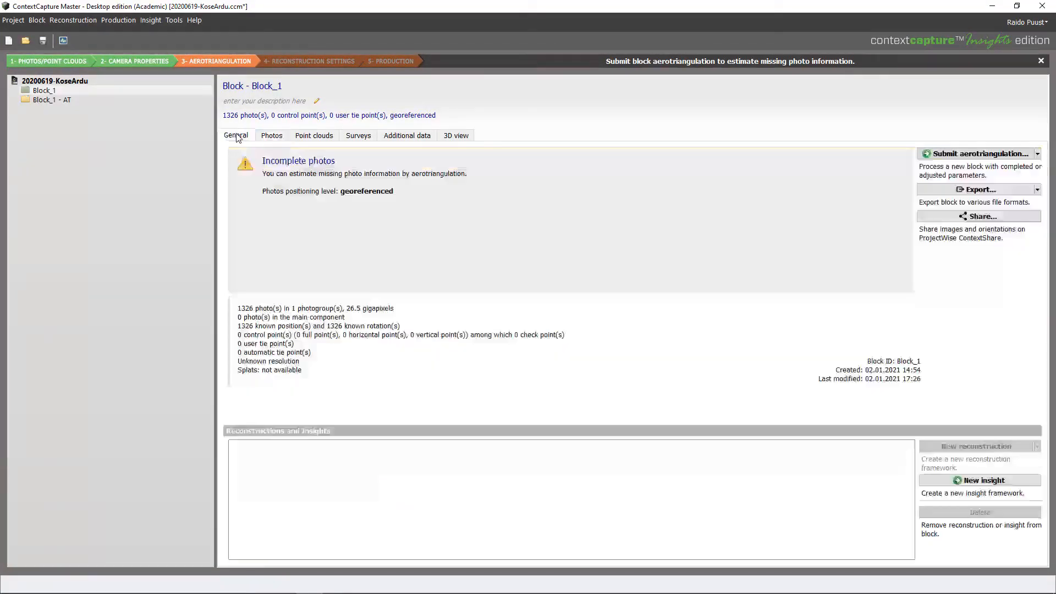
Start a locally processed aerotriangulation, removing the trailing space from the output block name
{"action": "left_click", "coordinate": [982, 153]}
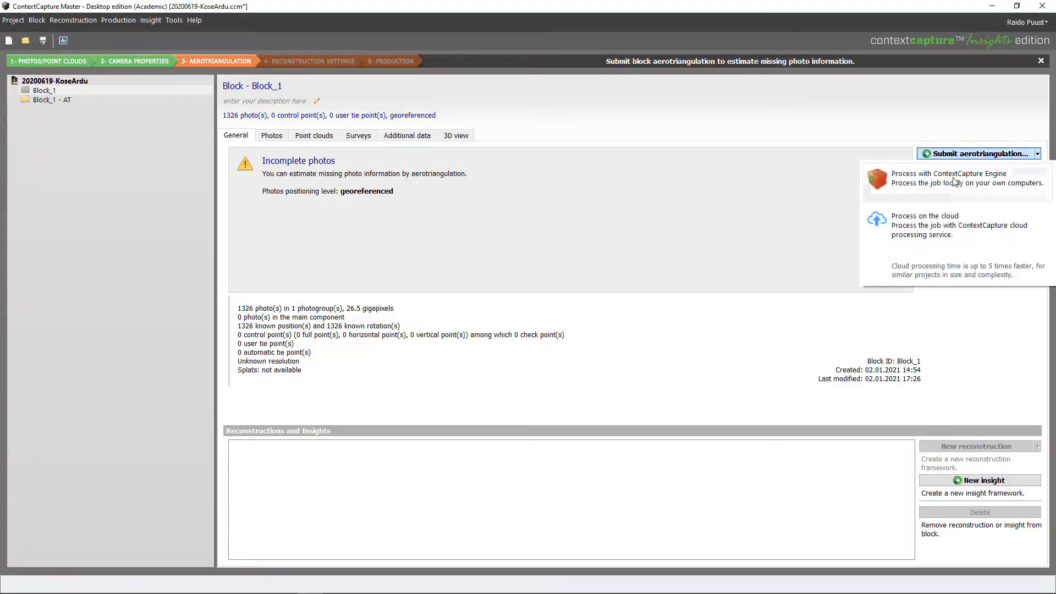
{"action": "left_click", "coordinate": [954, 182]}
{"action": "key", "text": "BackSpace"}
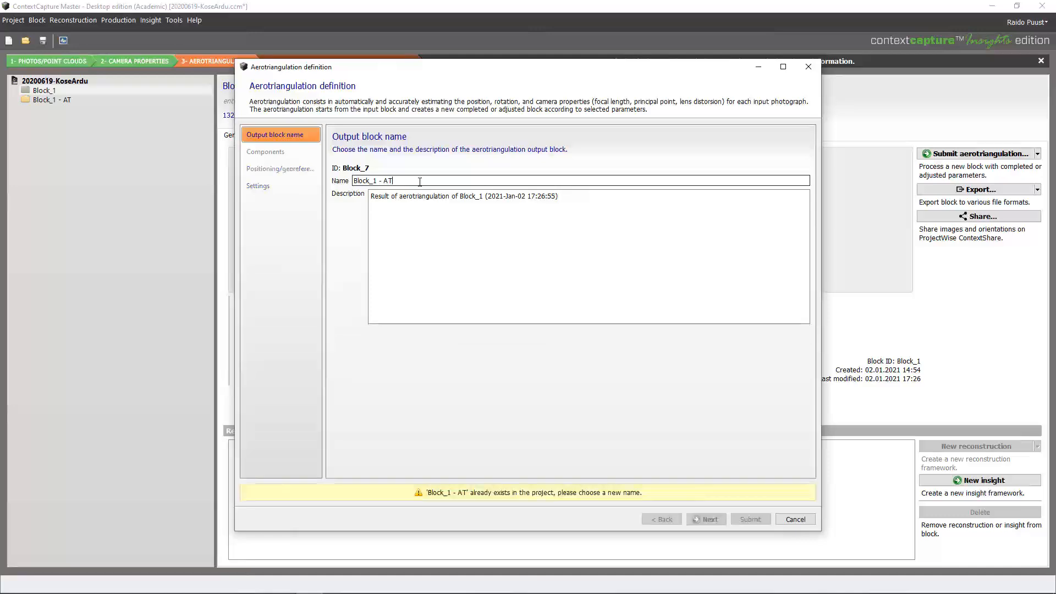
Use photo positioning metadata as an adjustment constraint and advance to the estimation settings
{"action": "left_click", "coordinate": [706, 519]}
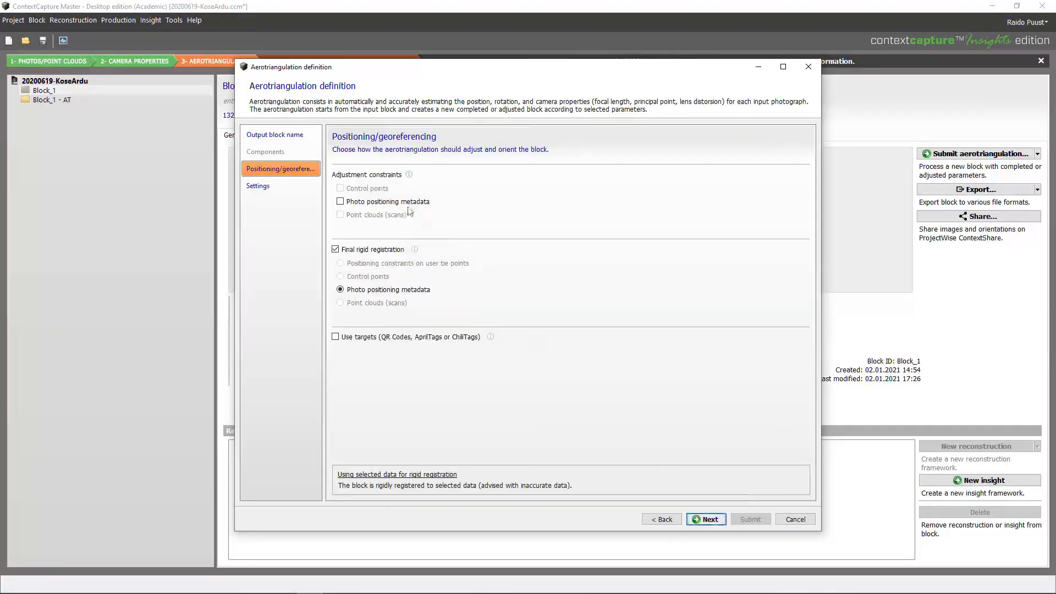
{"action": "left_click", "coordinate": [367, 202]}
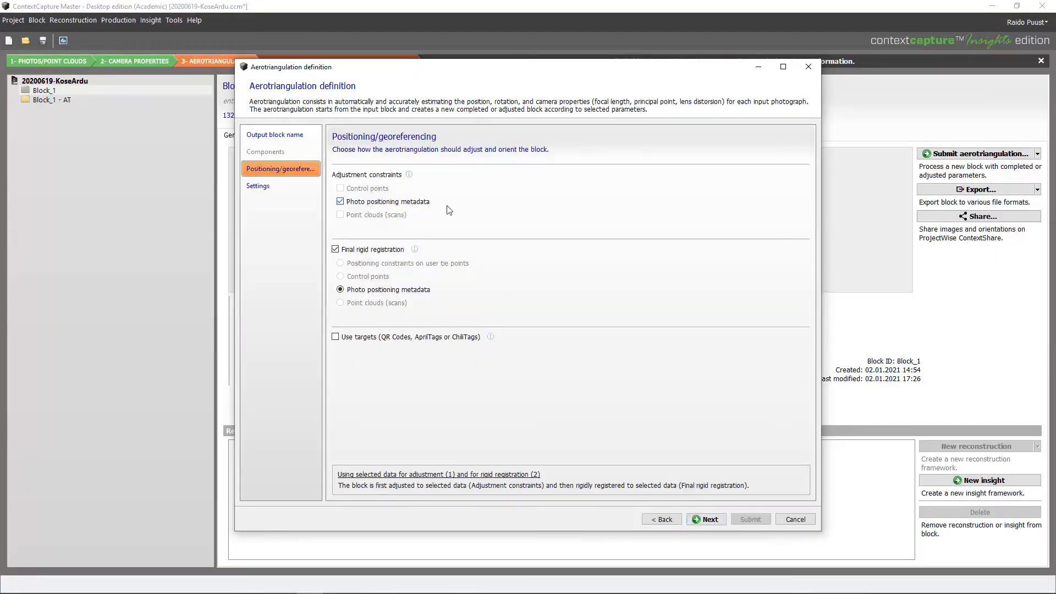
{"action": "left_click", "coordinate": [707, 520]}
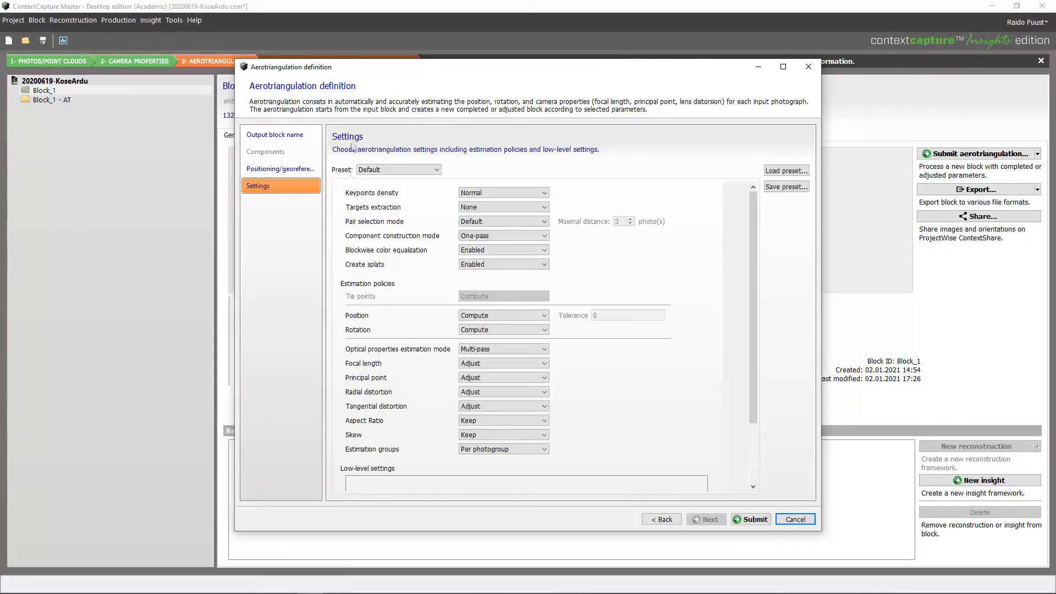
Set focal length, principal point, radial and tangential distortion to Keep, then submit
{"action": "mouse_move", "coordinate": [376, 338]}
{"action": "left_click", "coordinate": [476, 363]}
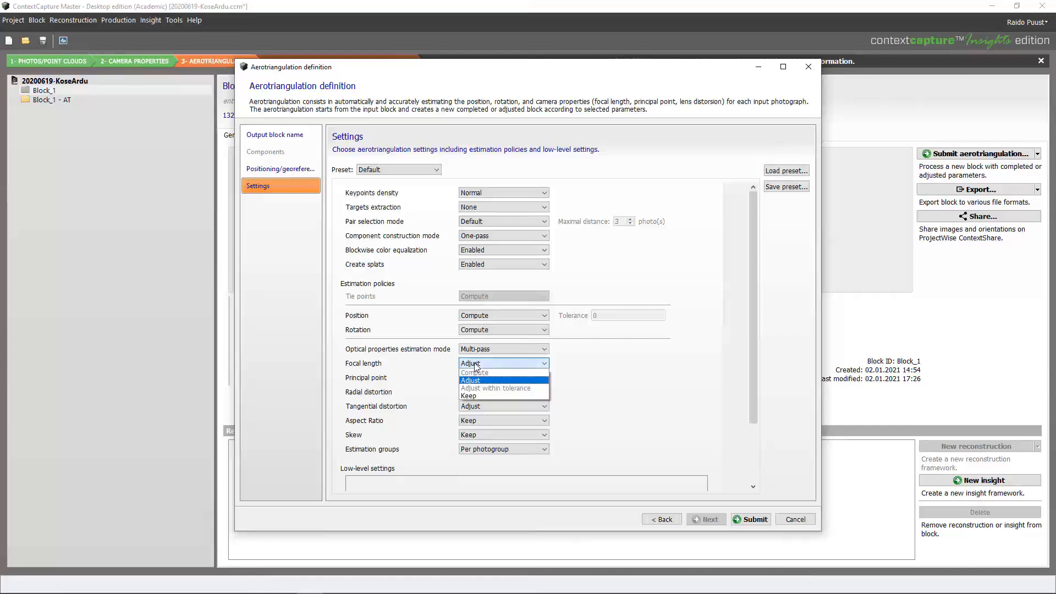
{"action": "left_click", "coordinate": [474, 395]}
{"action": "left_click", "coordinate": [480, 377]}
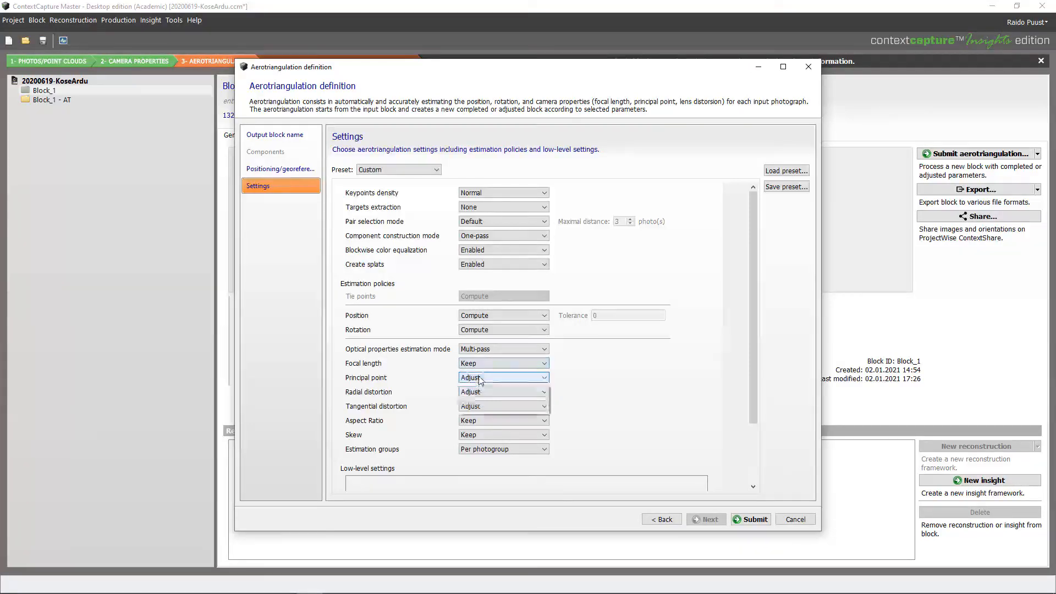
{"action": "left_click", "coordinate": [469, 410]}
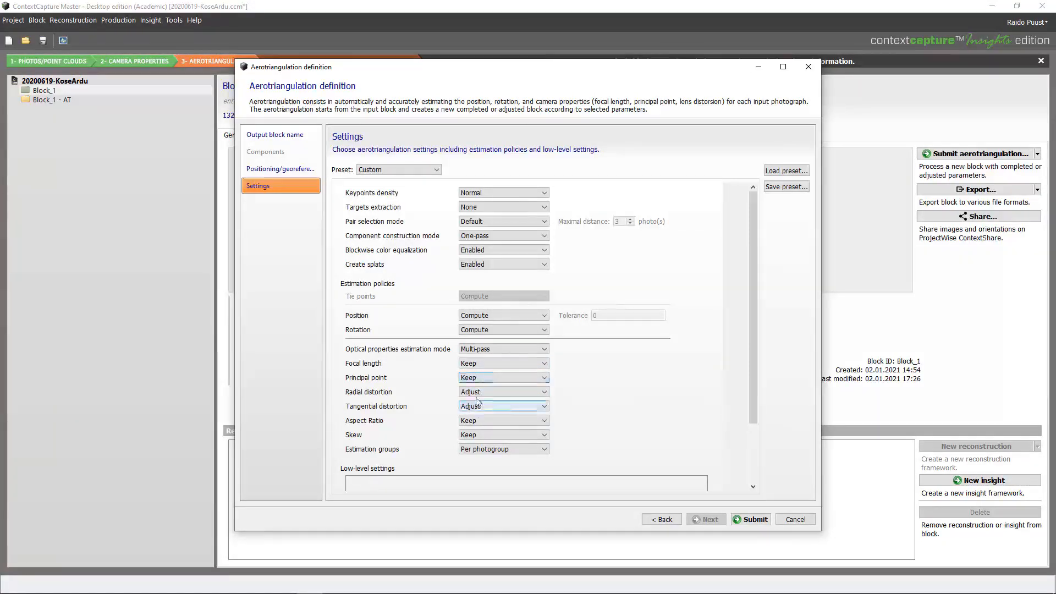
{"action": "left_click", "coordinate": [477, 393]}
{"action": "left_click", "coordinate": [470, 424]}
{"action": "left_click", "coordinate": [477, 406]}
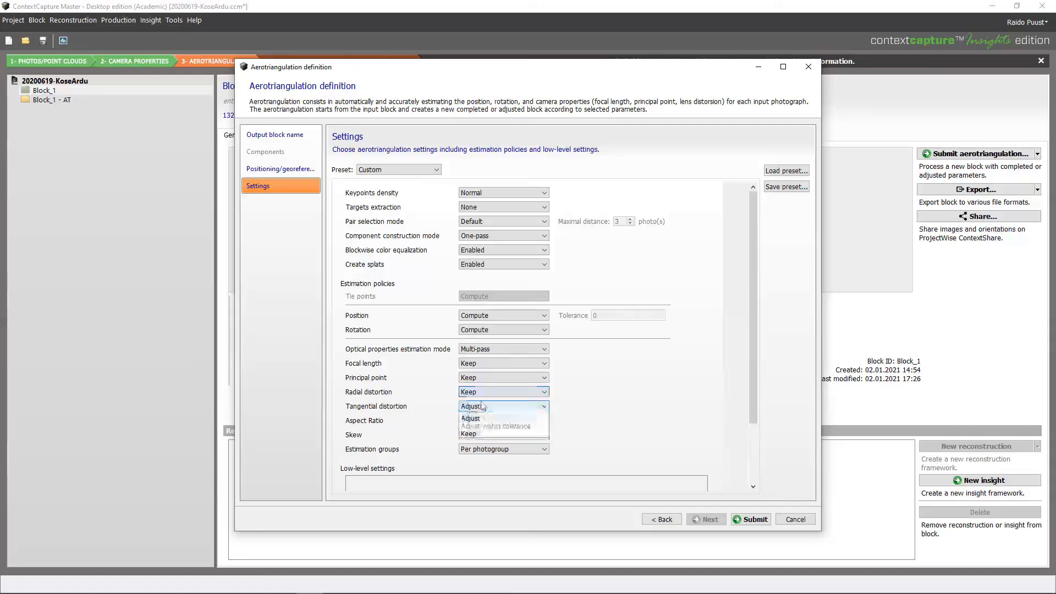
{"action": "left_click", "coordinate": [479, 439]}
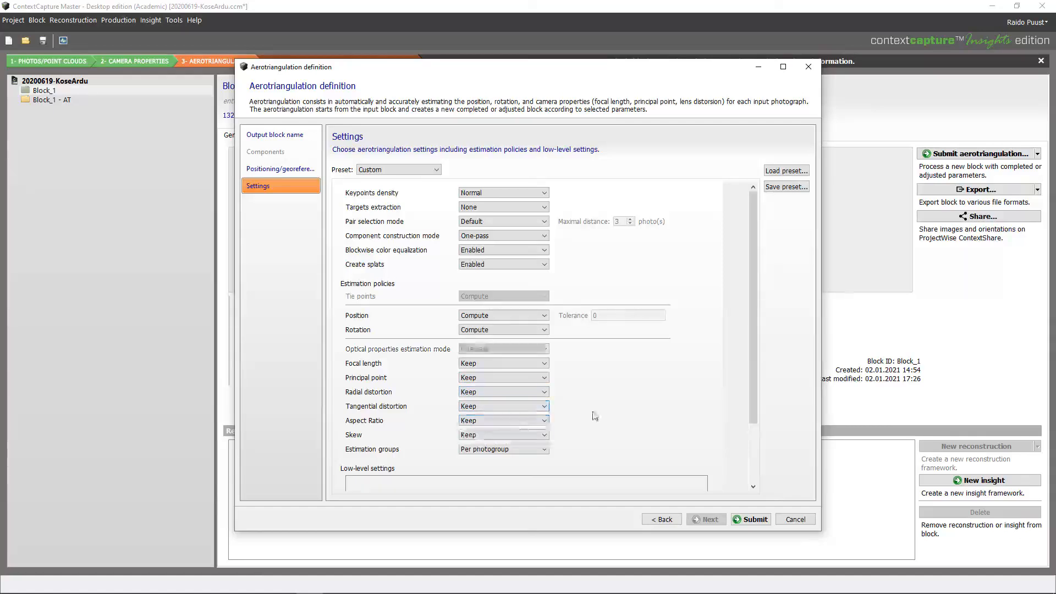
{"action": "left_click", "coordinate": [751, 519]}
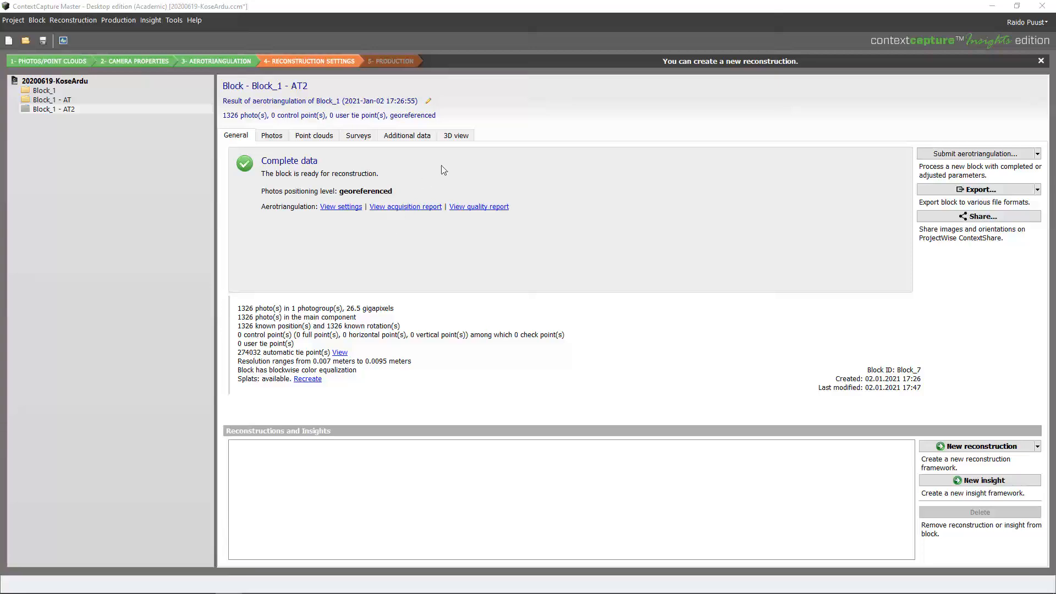
View Block_1 - AT2's tie-point cloud in the 3D view
{"action": "left_click", "coordinate": [458, 137]}
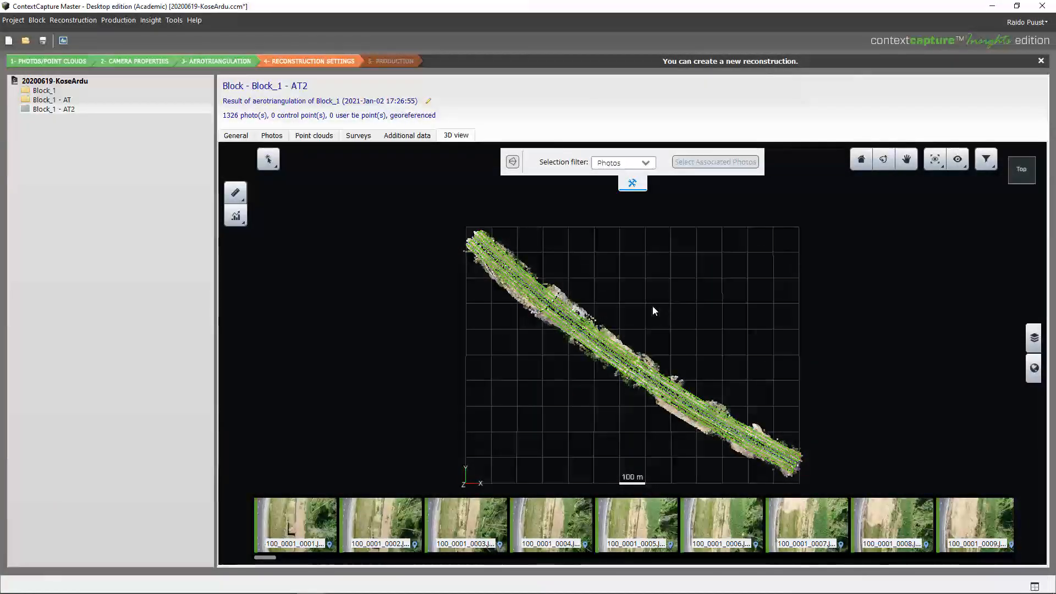
{"action": "left_click_drag", "start_coordinate": [627, 306], "coordinate": [583, 180]}
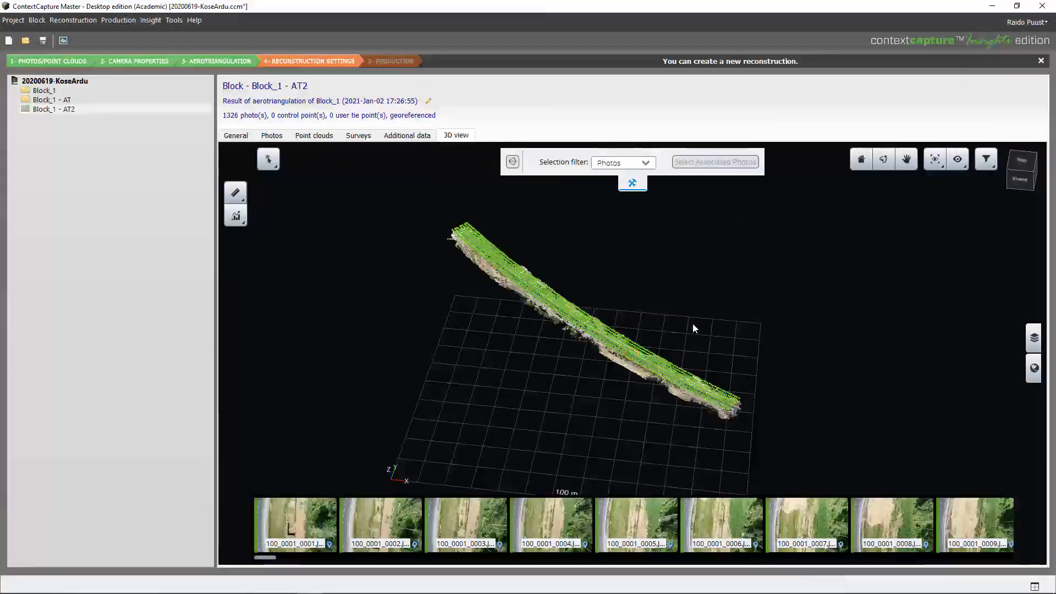
{"action": "scroll", "coordinate": [660, 367], "scroll_direction": "up", "scroll_amount": 10}
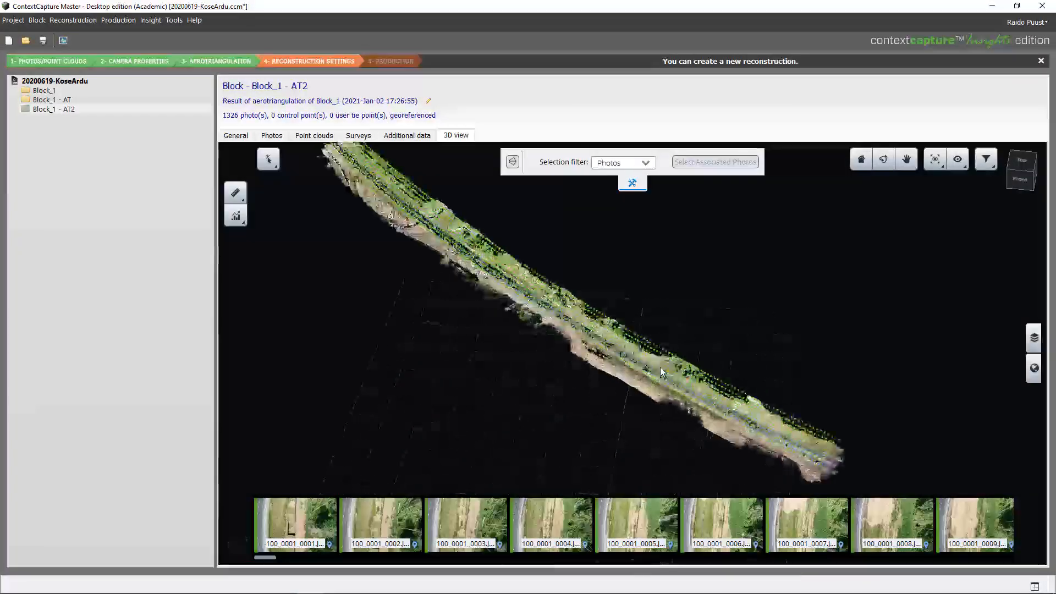
{"action": "scroll", "coordinate": [597, 265], "scroll_direction": "down", "scroll_amount": 5}
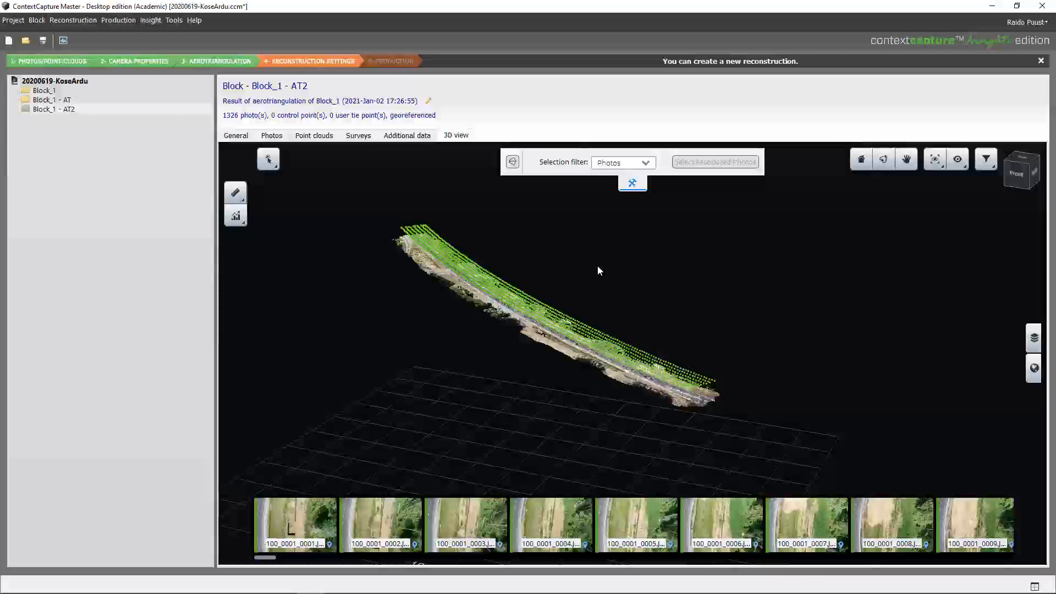
{"action": "left_click", "coordinate": [235, 135]}
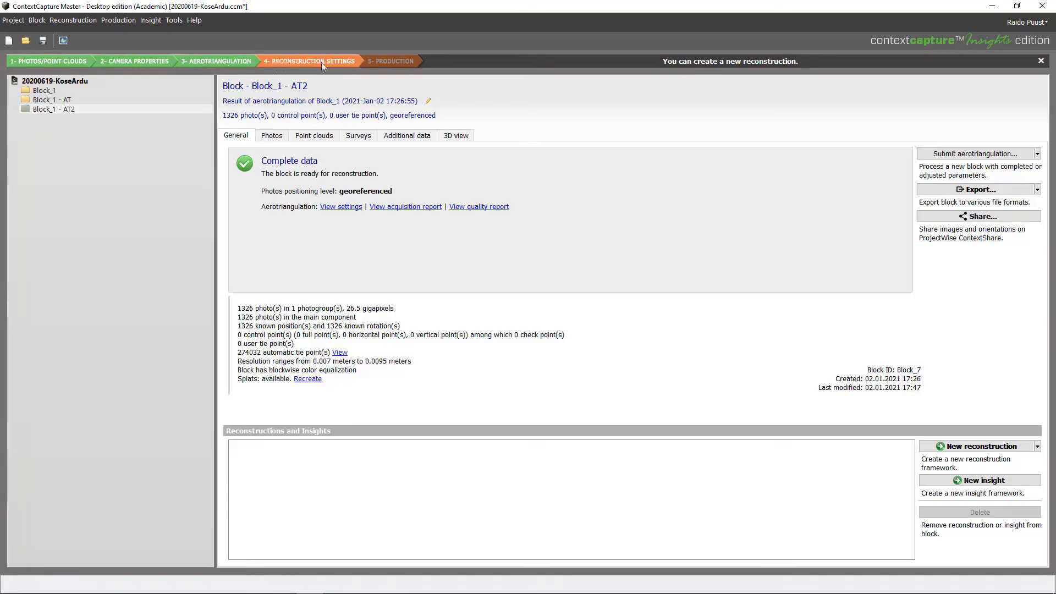
Add a new 3D reconstruction to Block_1 - AT2 from the New reconstruction menu
{"action": "left_click", "coordinate": [1036, 446]}
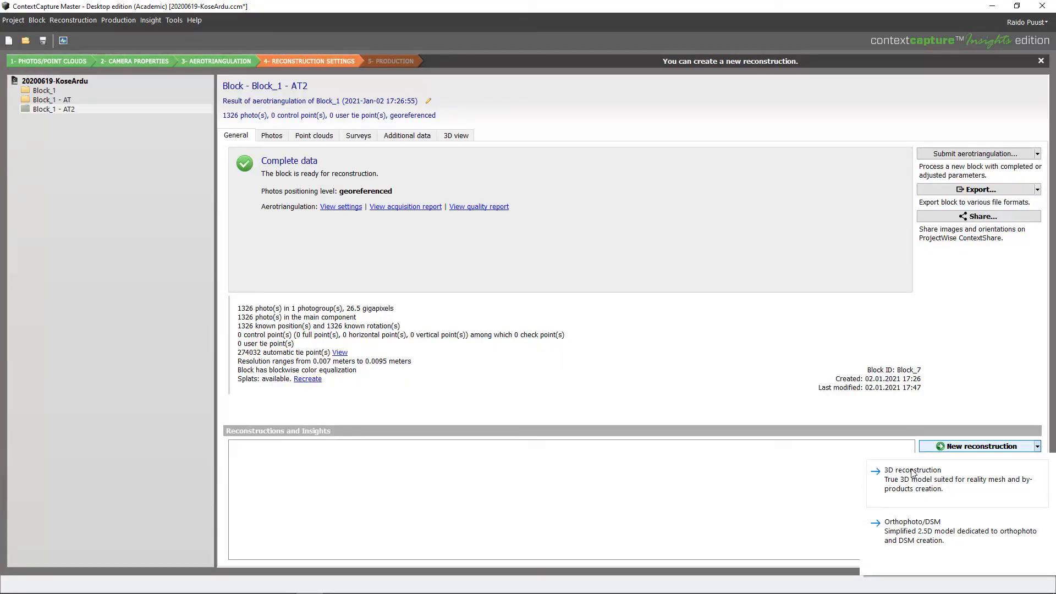
{"action": "left_click", "coordinate": [912, 474]}
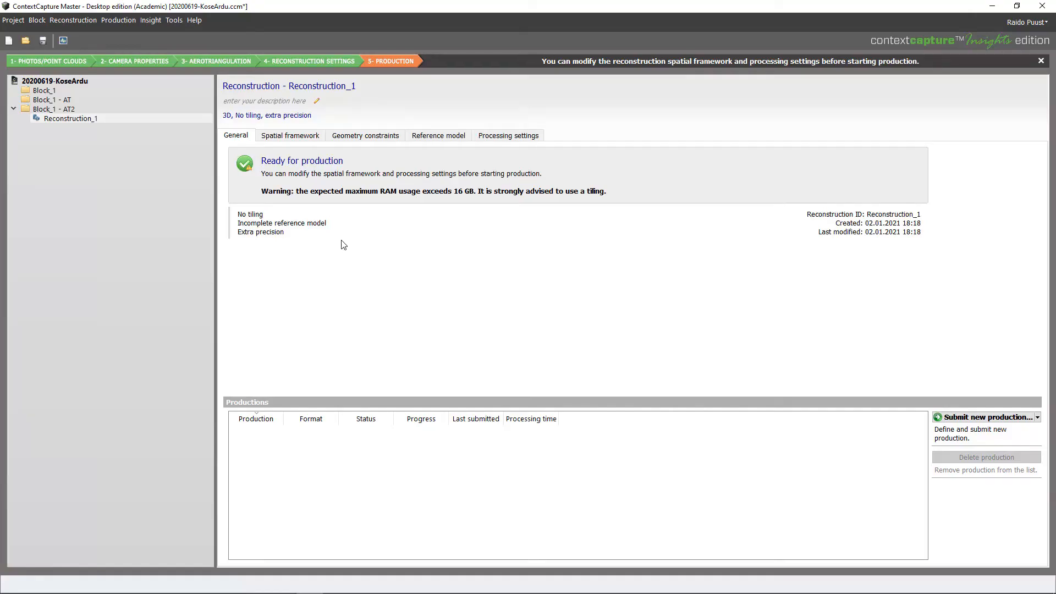
Set Reconstruction_1's spatial reference system to Estonian Coordinate System of 1997 (EPSG:3301)
{"action": "left_click", "coordinate": [303, 136]}
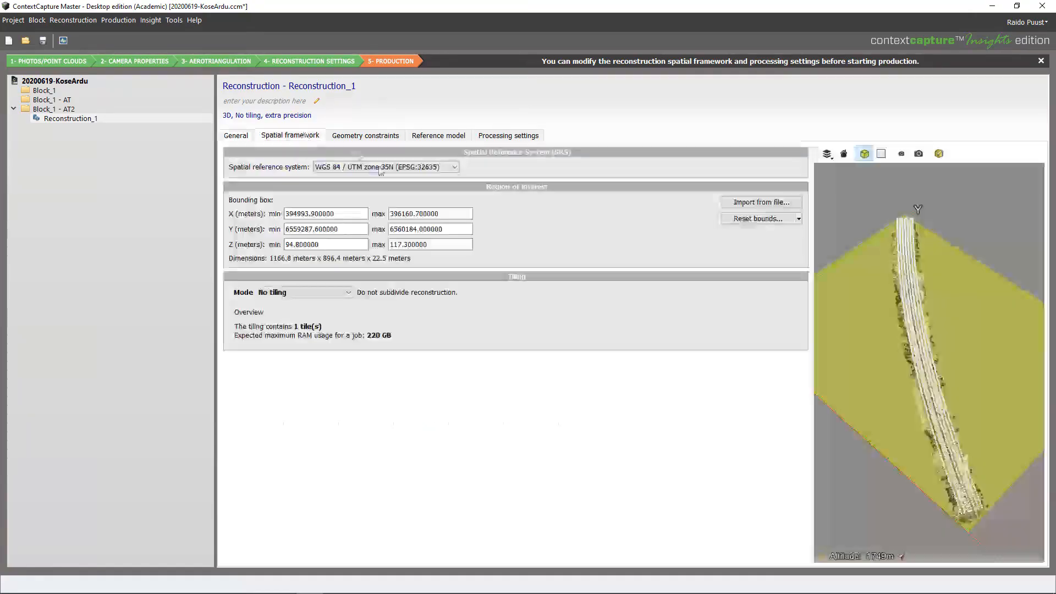
{"action": "left_click", "coordinate": [455, 169]}
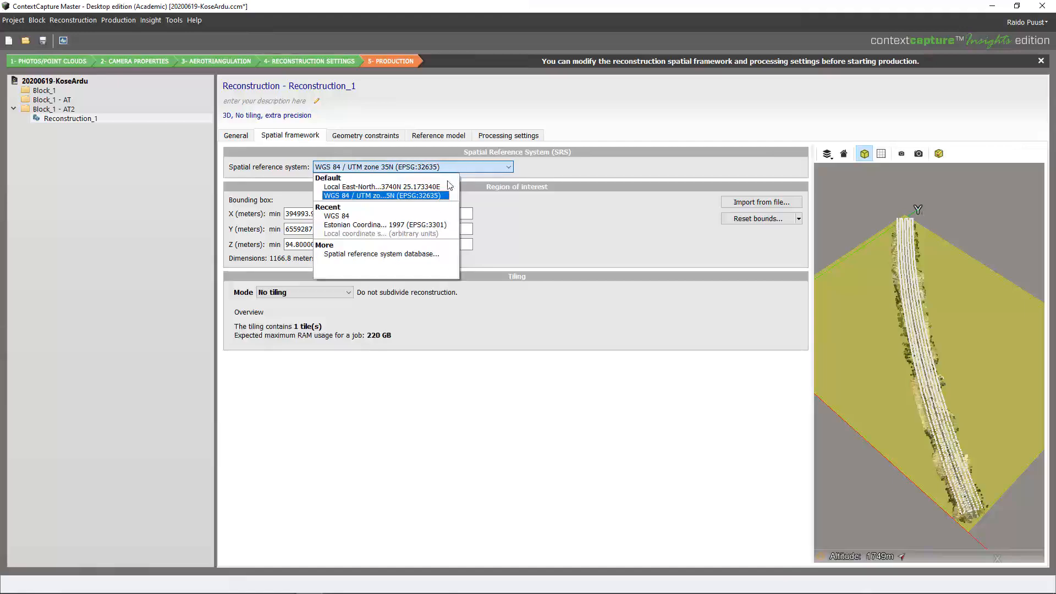
{"action": "left_click", "coordinate": [419, 229]}
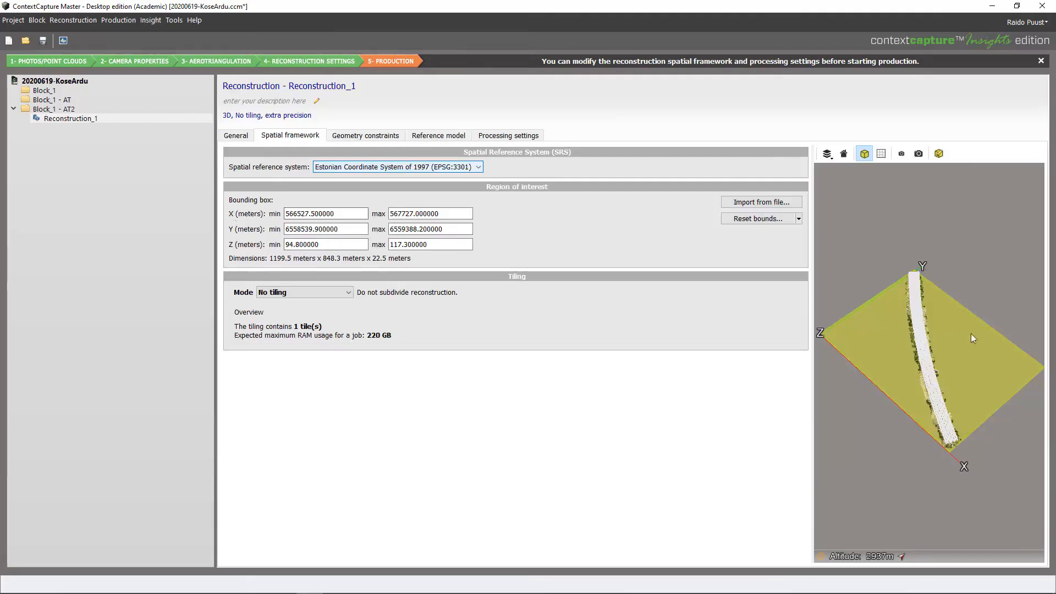
Orbit and zoom the 3D preview to inspect the road model's bounding box
{"action": "left_click_drag", "start_coordinate": [809, 371], "coordinate": [735, 363]}
{"action": "left_click_drag", "start_coordinate": [887, 437], "coordinate": [904, 334]}
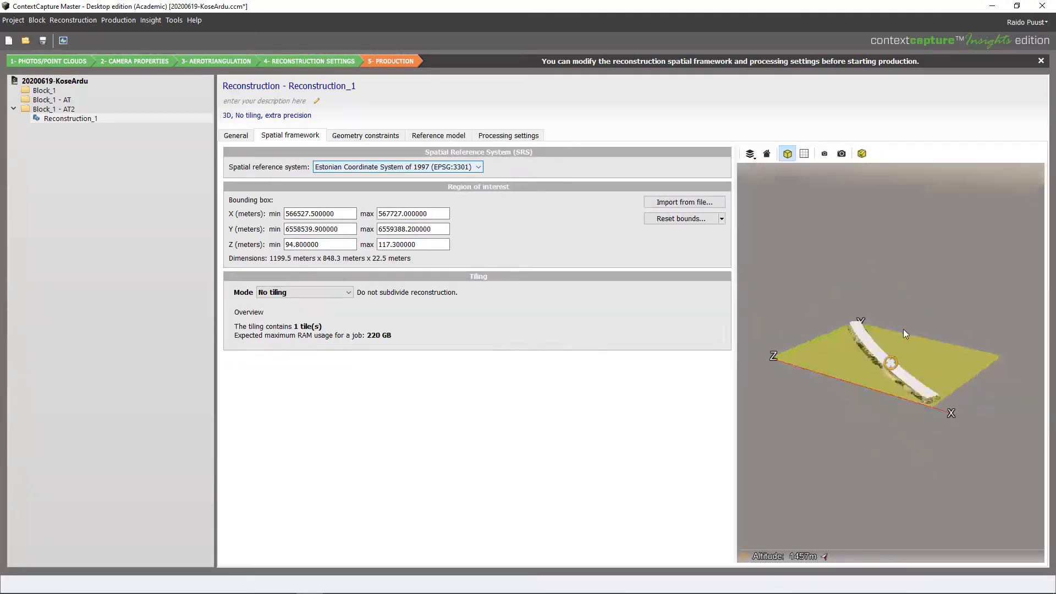
{"action": "scroll", "coordinate": [919, 381], "scroll_direction": "up", "scroll_amount": 4}
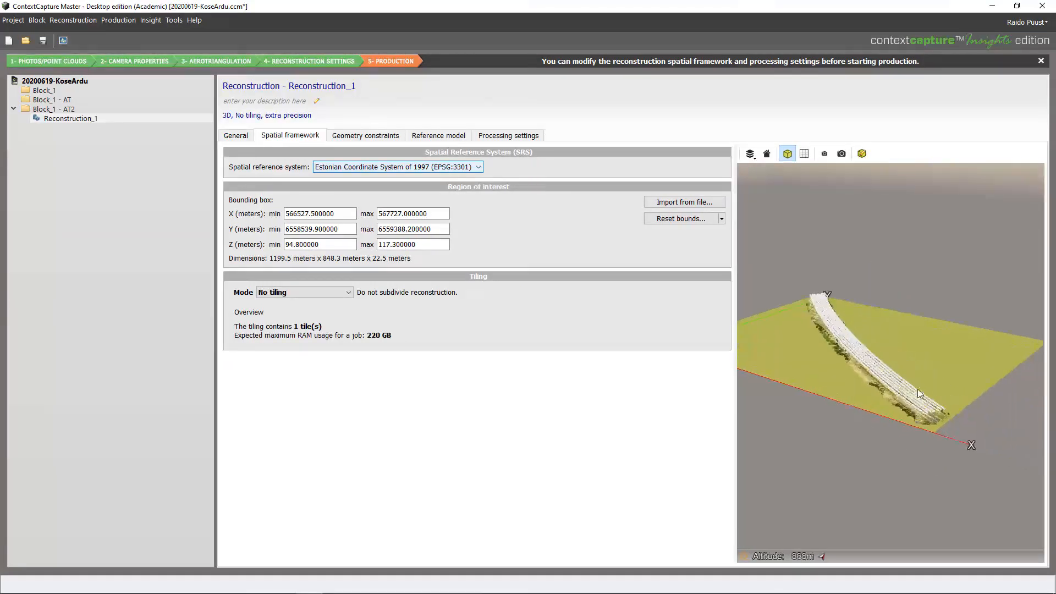
{"action": "scroll", "coordinate": [952, 450], "scroll_direction": "up", "scroll_amount": 5}
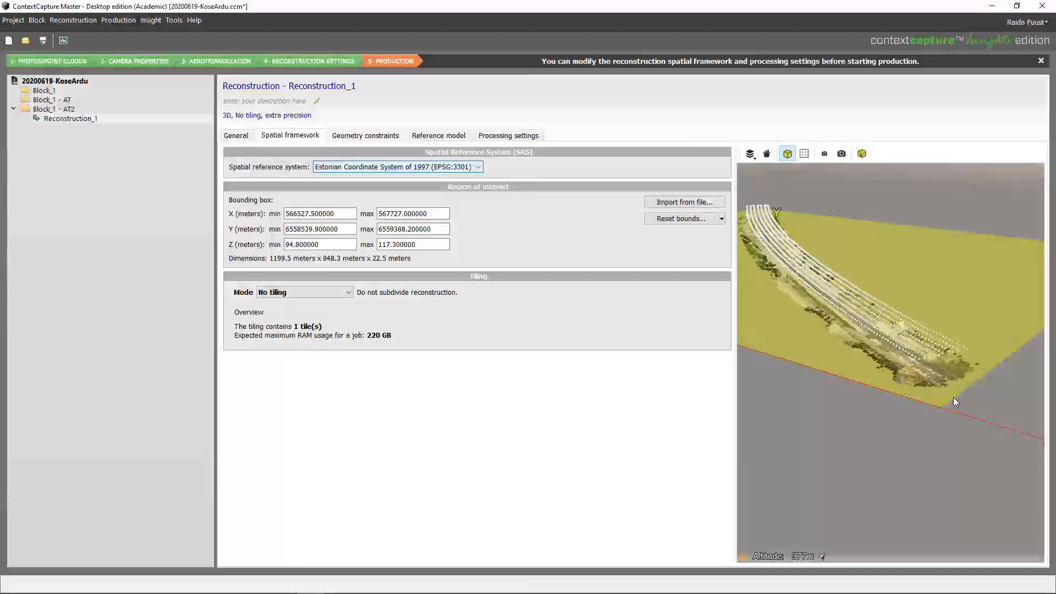
{"action": "scroll", "coordinate": [954, 402], "scroll_direction": "up", "scroll_amount": 1}
{"action": "scroll", "coordinate": [927, 366], "scroll_direction": "up", "scroll_amount": 1}
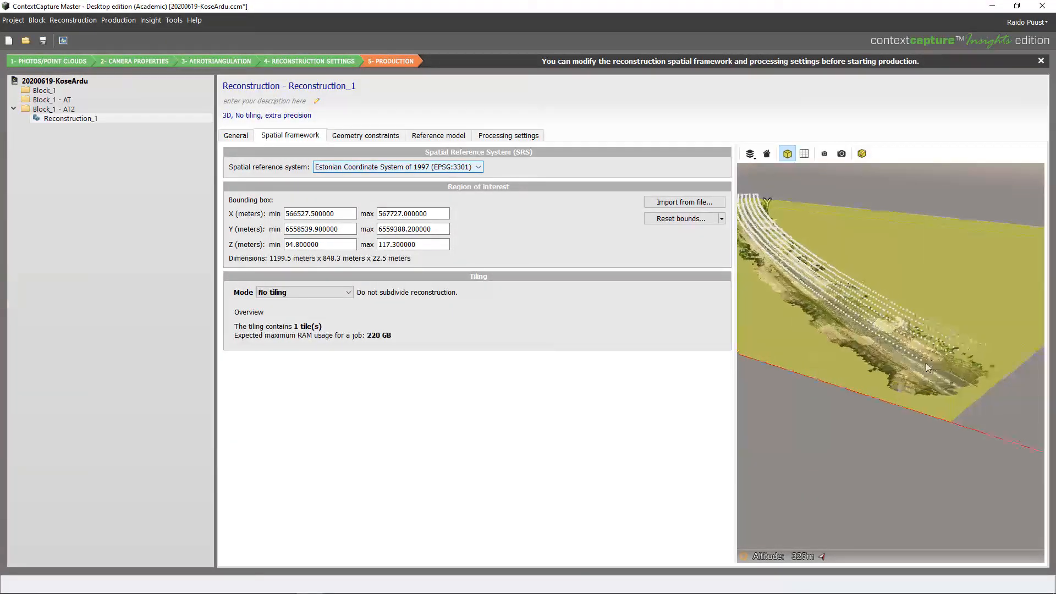
{"action": "scroll", "coordinate": [943, 451], "scroll_direction": "down", "scroll_amount": 1}
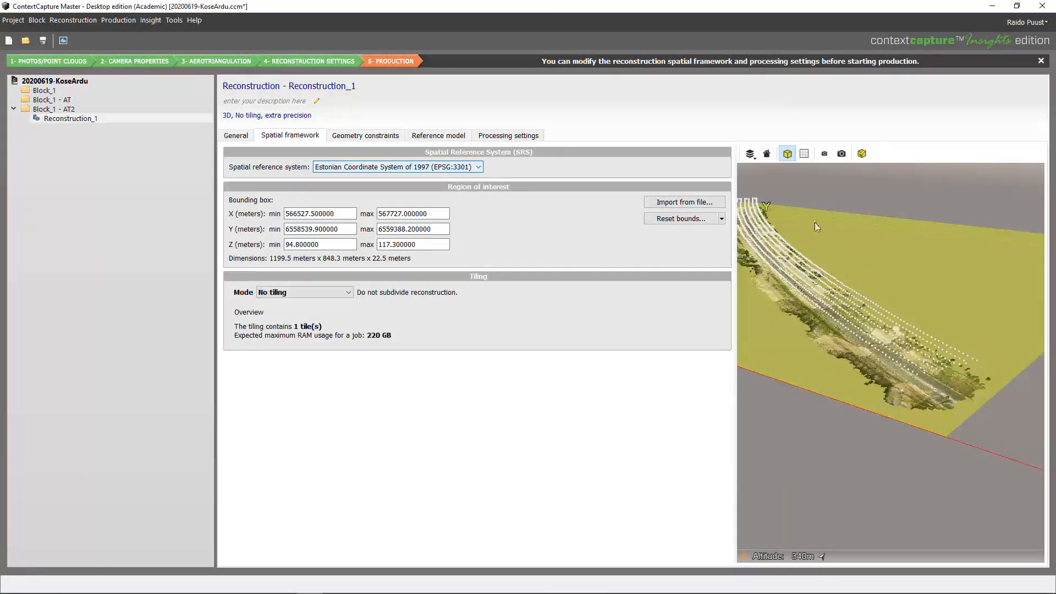
{"action": "scroll", "coordinate": [913, 312], "scroll_direction": "up", "scroll_amount": 1}
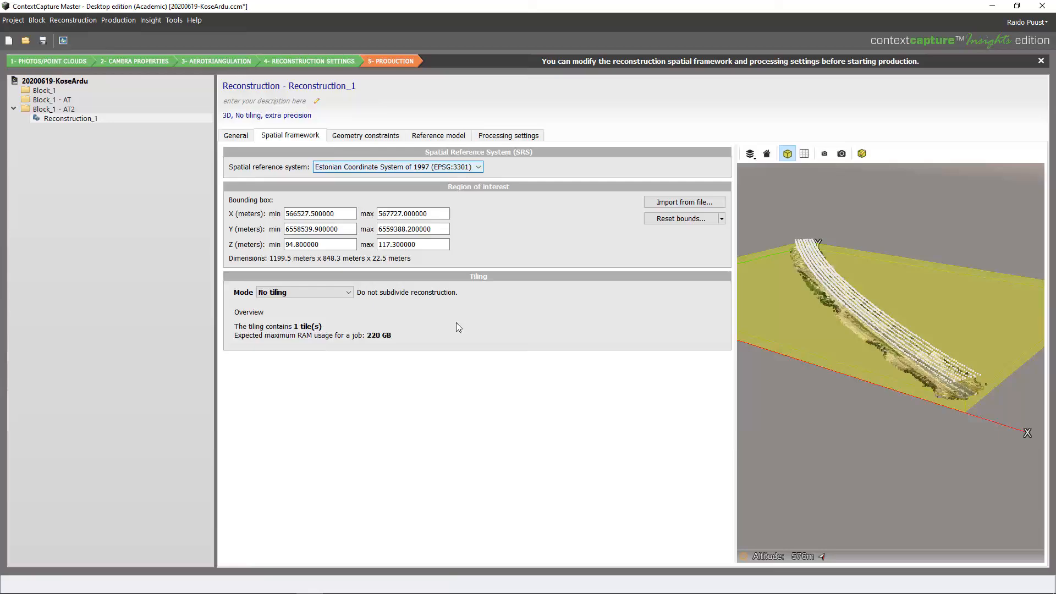
{"action": "right_click", "coordinate": [581, 583]}
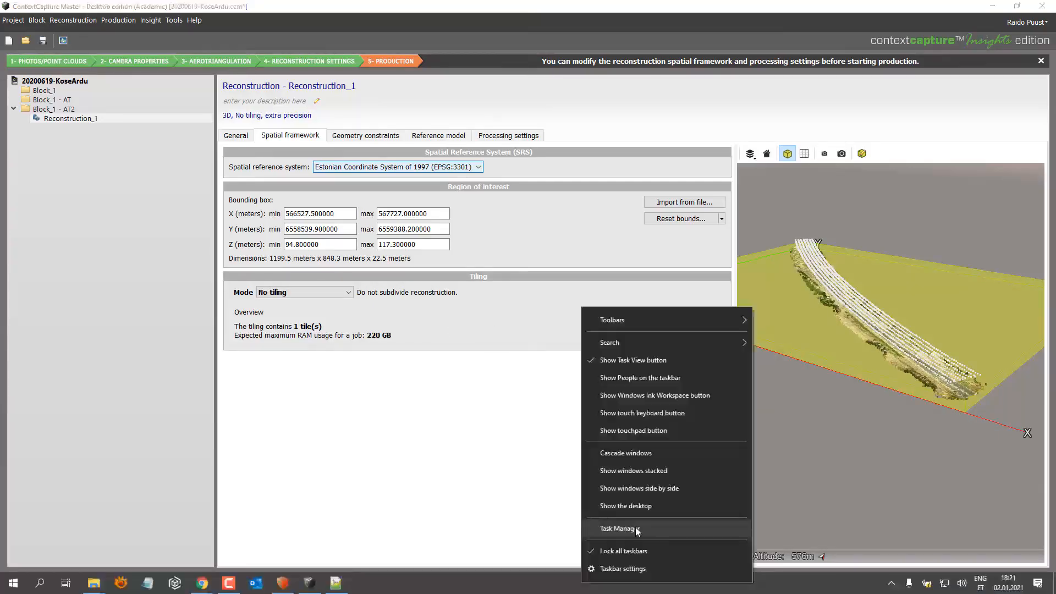
Check CPU and memory usage on Task Manager's Performance page
{"action": "left_click", "coordinate": [618, 528]}
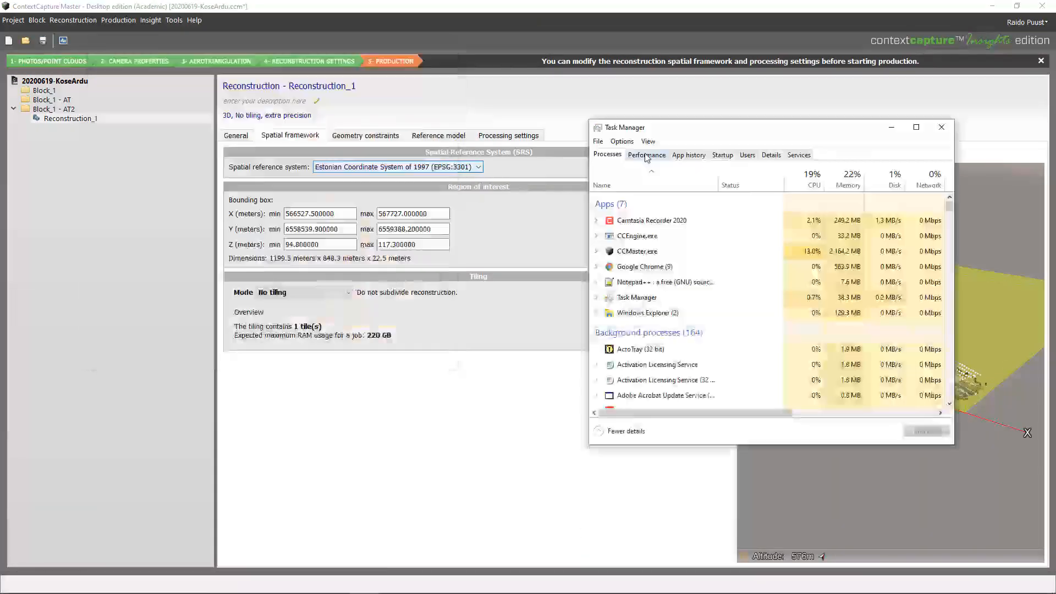
{"action": "left_click", "coordinate": [646, 156]}
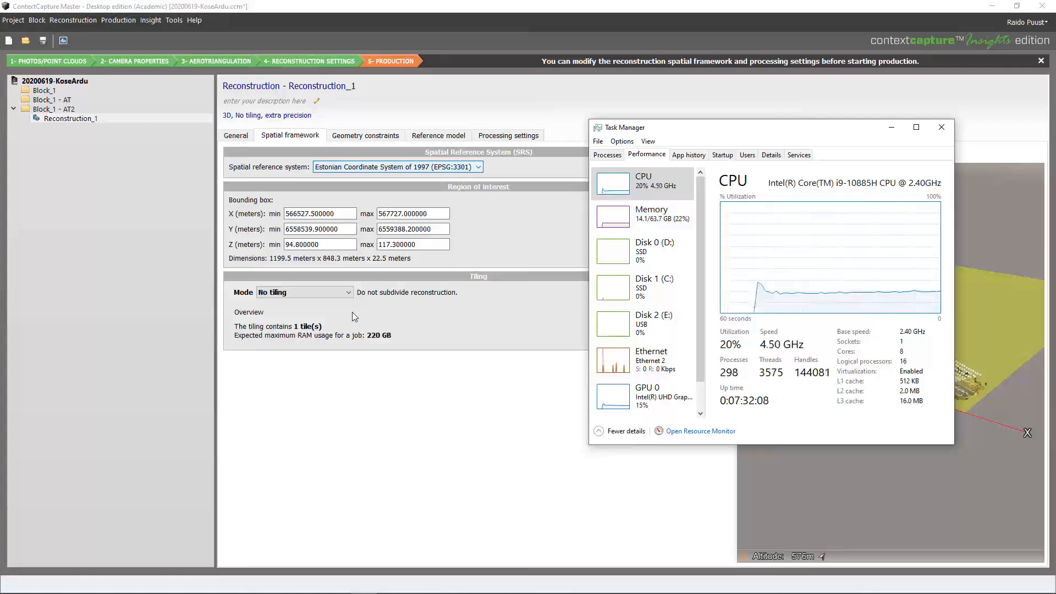
{"action": "left_click", "coordinate": [348, 291]}
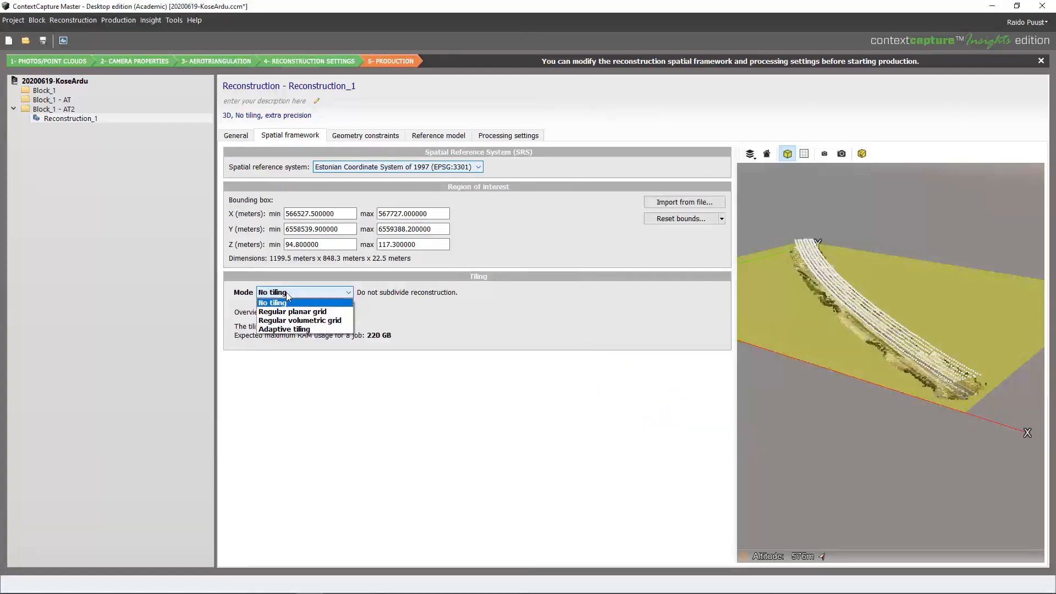
Switch Reconstruction_1 to adaptive tiling with a 48 GB target RAM, giving 8 tiles
{"action": "left_click", "coordinate": [286, 328]}
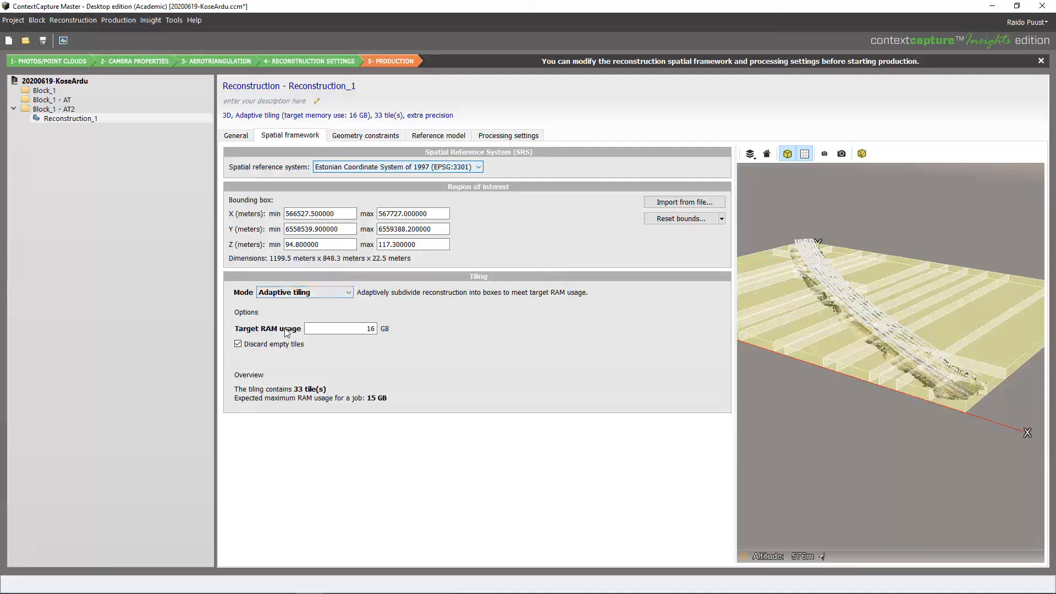
{"action": "double_click", "coordinate": [363, 331]}
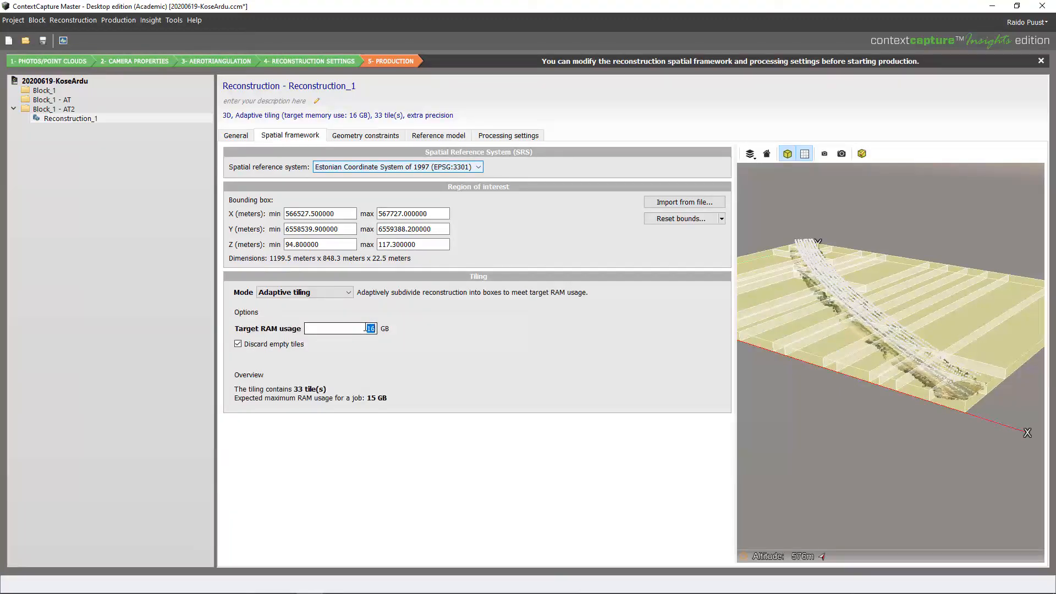
{"action": "type", "text": "48"}
{"action": "left_click", "coordinate": [351, 349]}
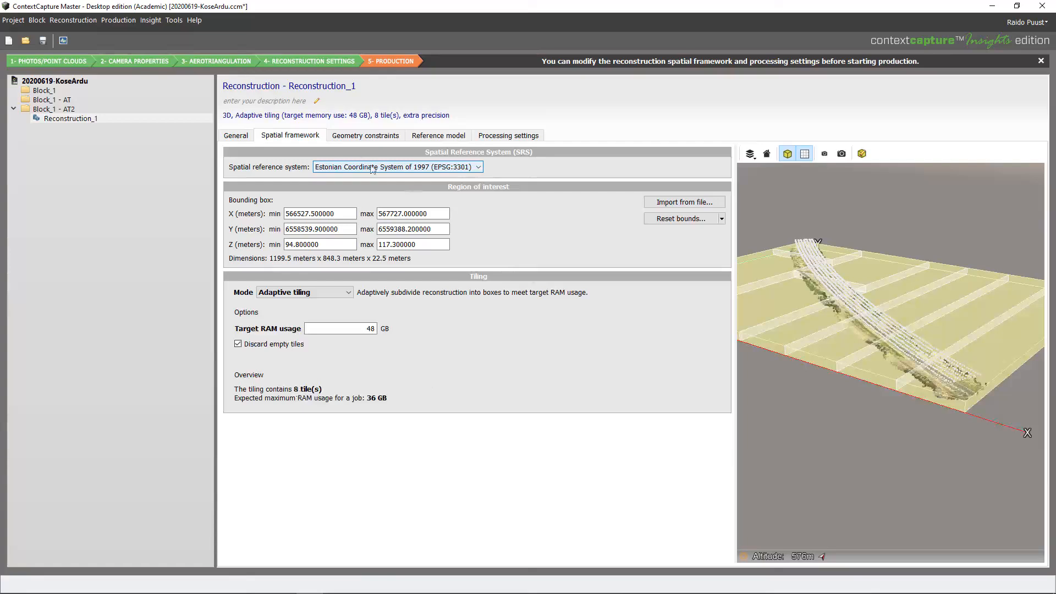
{"action": "left_click", "coordinate": [372, 138]}
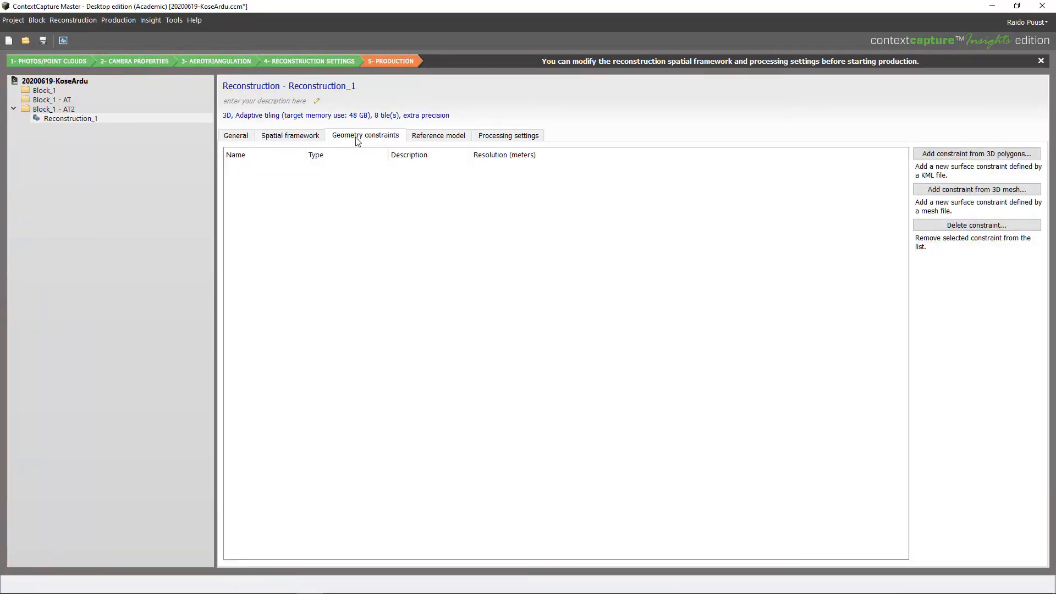
Review the reference model tiles and processing settings, keeping geometric precision at Extra
{"action": "left_click", "coordinate": [437, 138]}
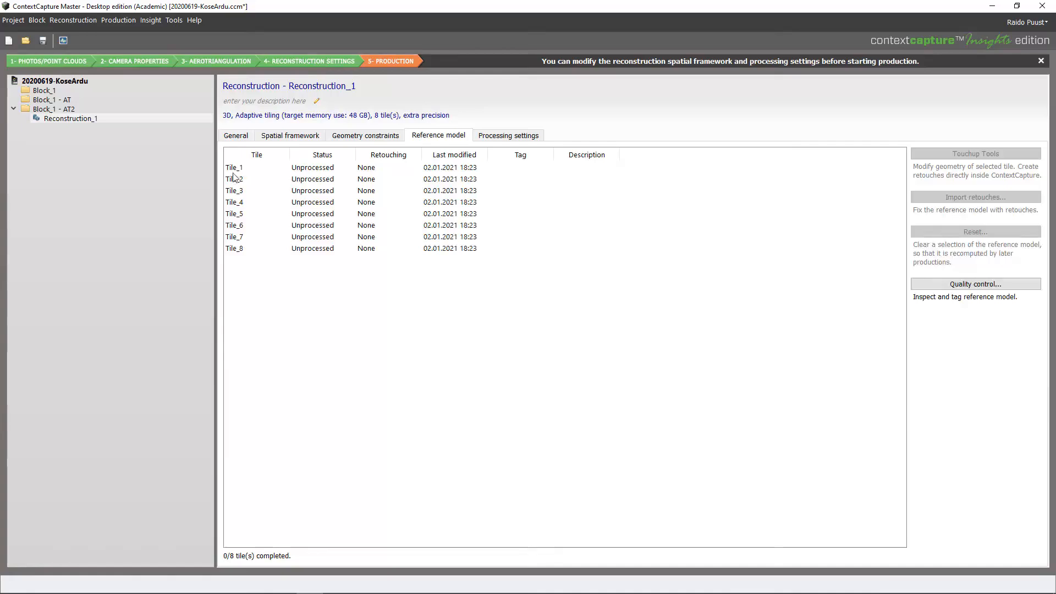
{"action": "left_click", "coordinate": [511, 140]}
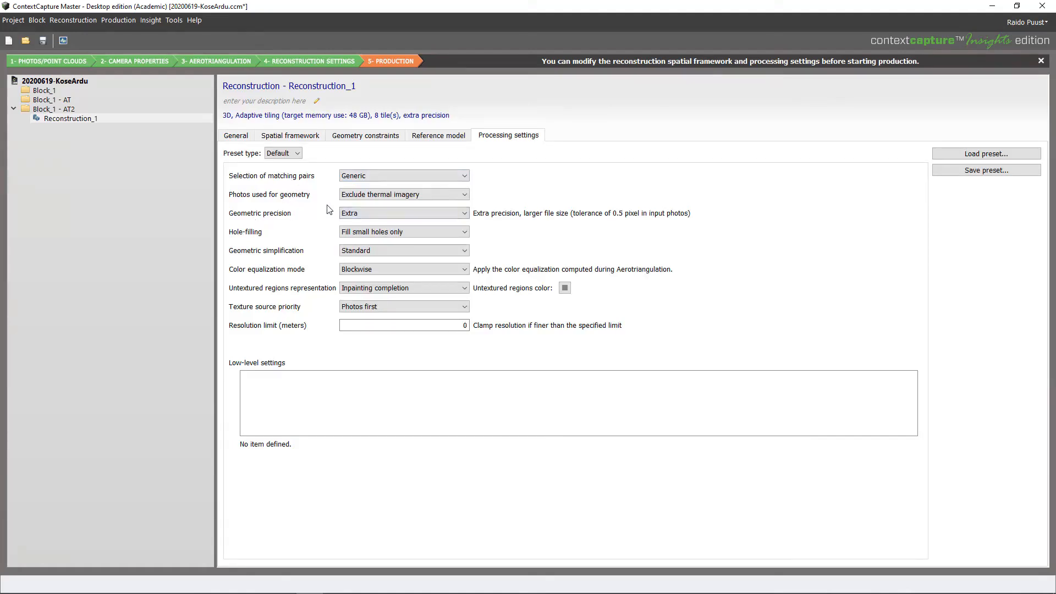
{"action": "left_click", "coordinate": [349, 213]}
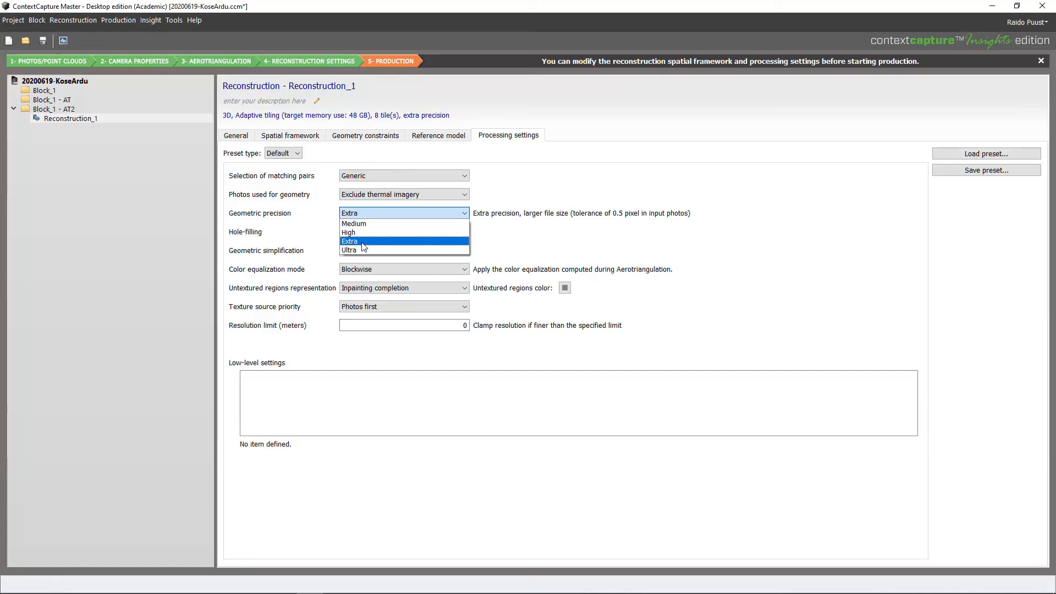
{"action": "left_click", "coordinate": [363, 243]}
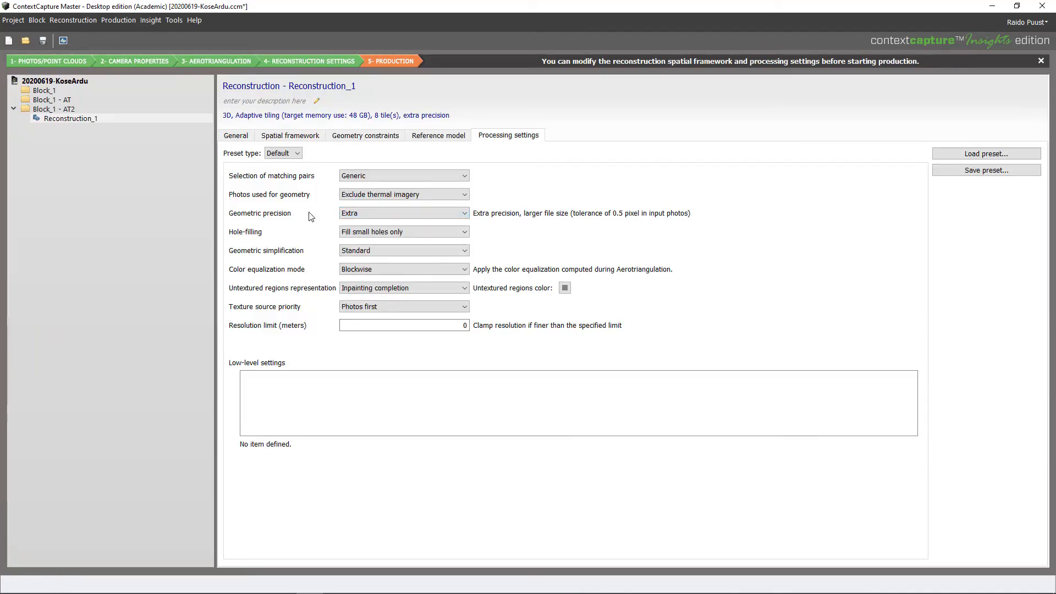
{"action": "left_click", "coordinate": [378, 214]}
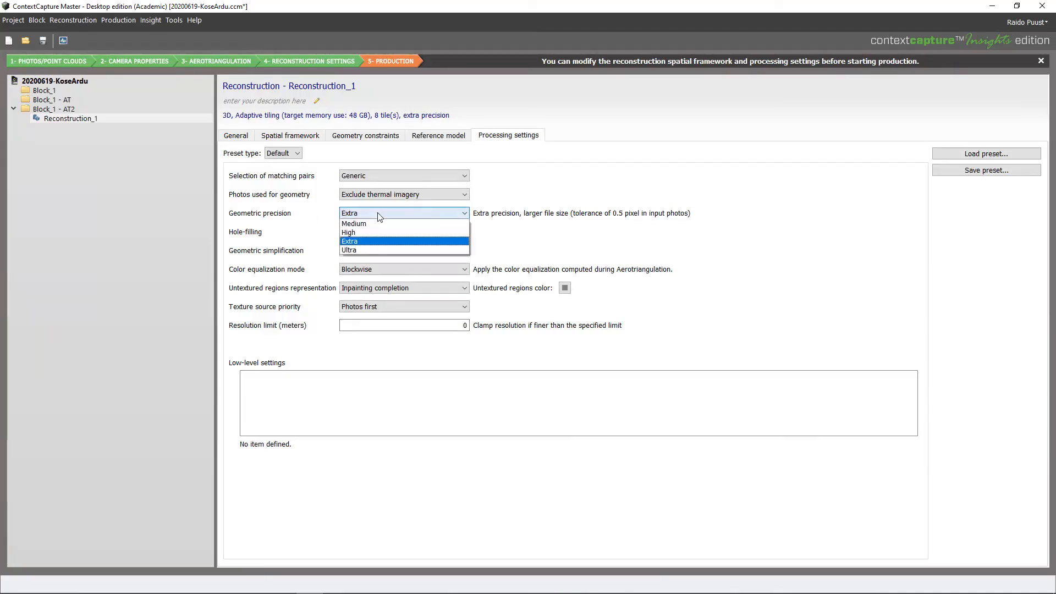
{"action": "left_click", "coordinate": [364, 241]}
{"action": "left_click", "coordinate": [231, 138]}
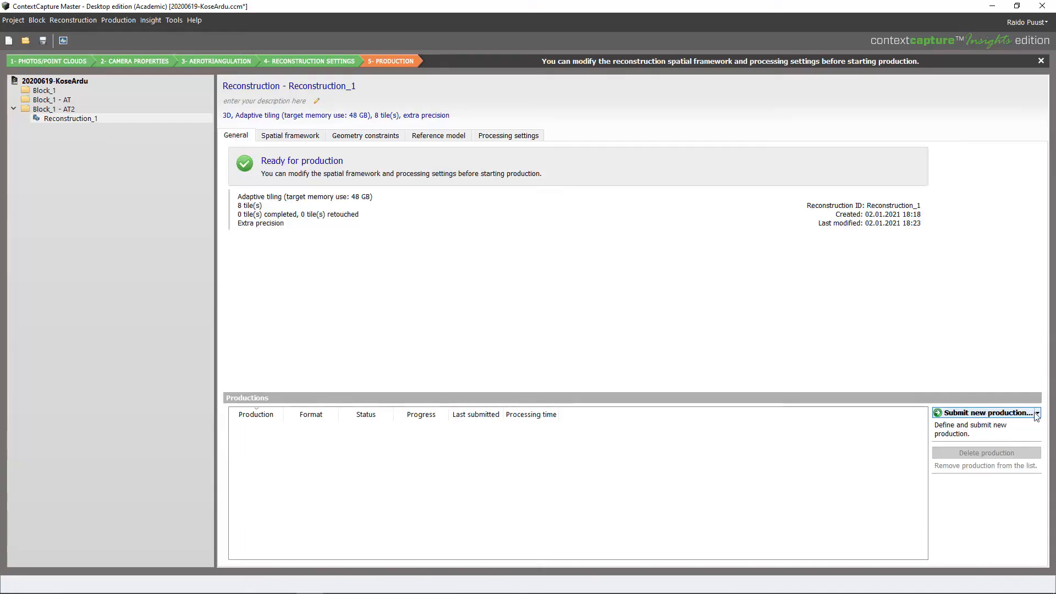
Define Production_1 for local ContextCapture Engine processing as a 3D mesh in ContextCapture 3MX format
{"action": "left_click", "coordinate": [1038, 414]}
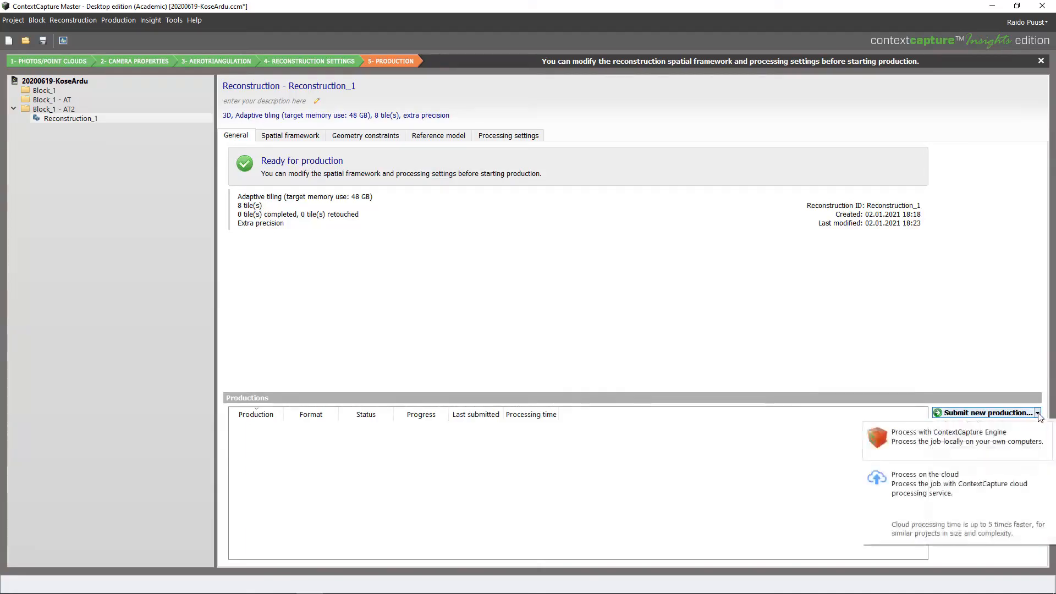
{"action": "left_click", "coordinate": [939, 443]}
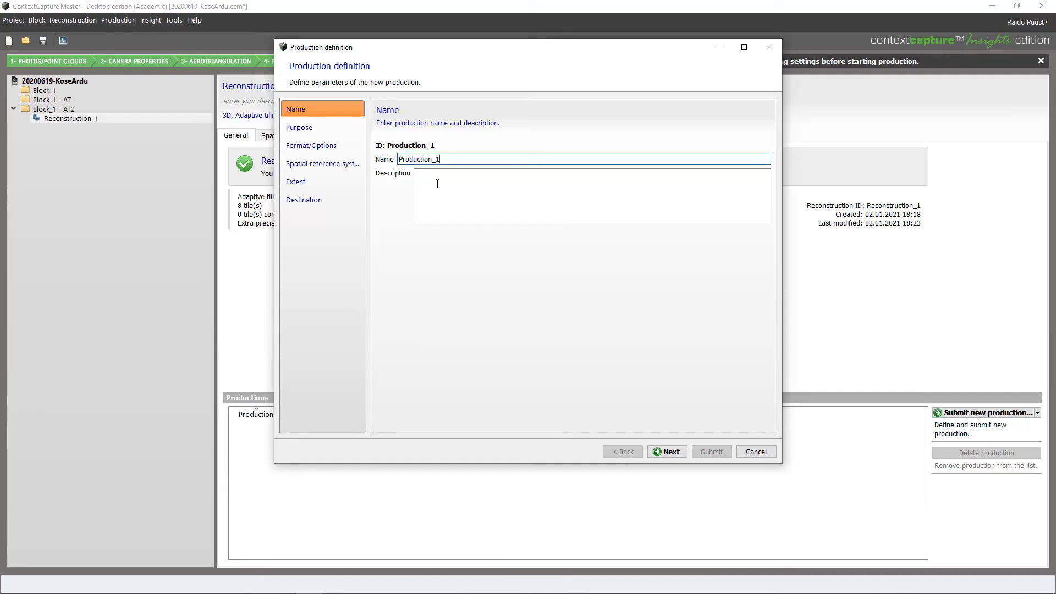
{"action": "left_click", "coordinate": [671, 452]}
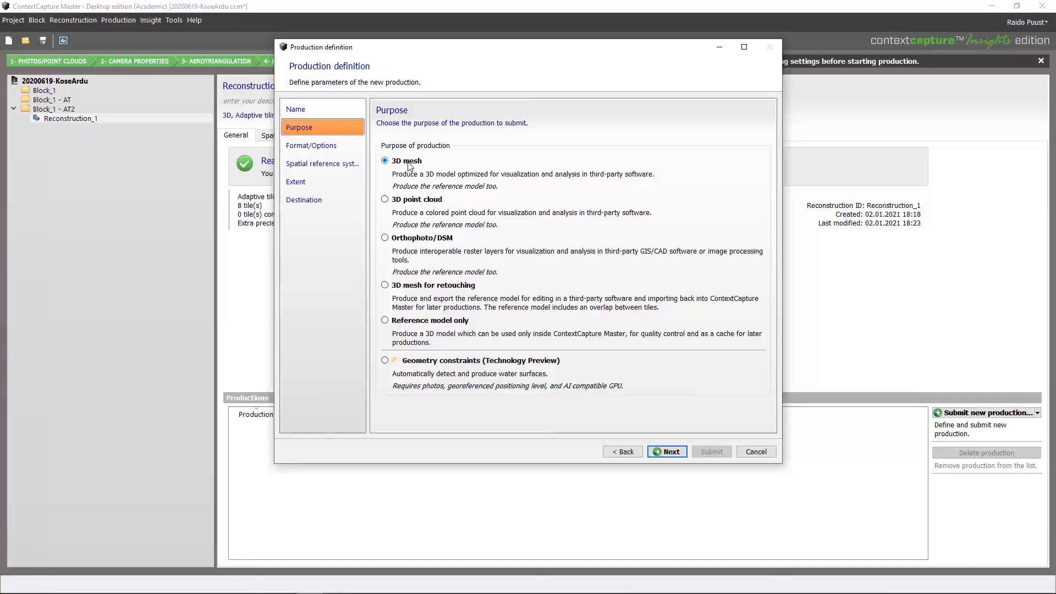
{"action": "left_click", "coordinate": [675, 454]}
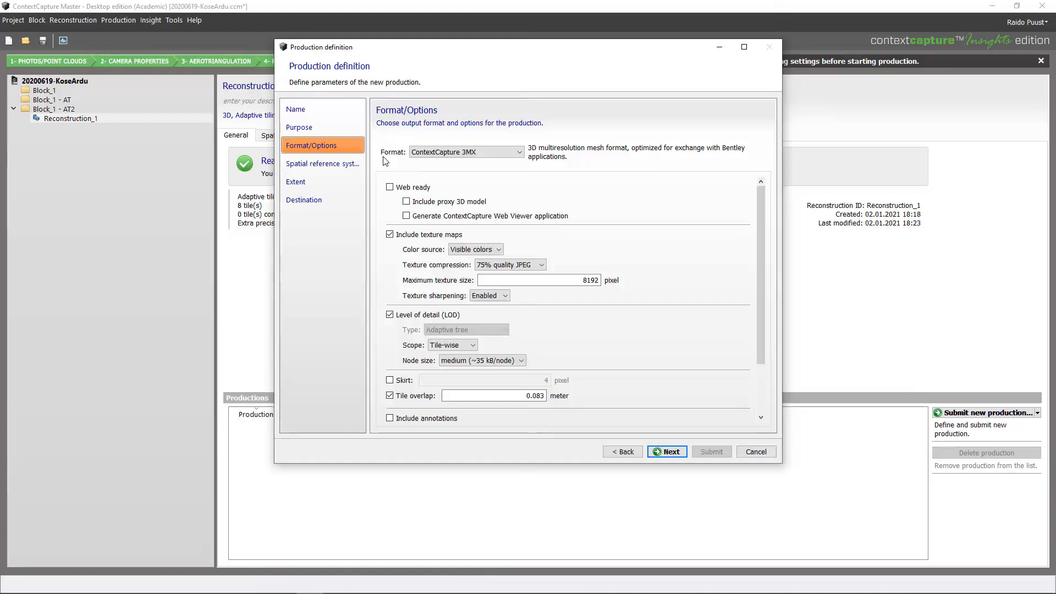
{"action": "left_click", "coordinate": [454, 153]}
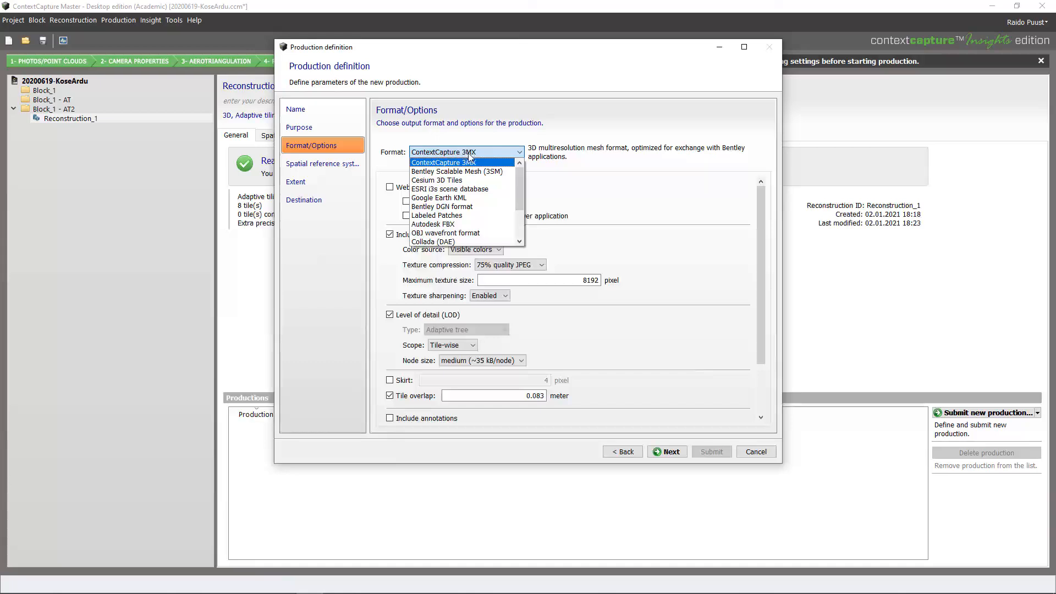
{"action": "left_click", "coordinate": [452, 162]}
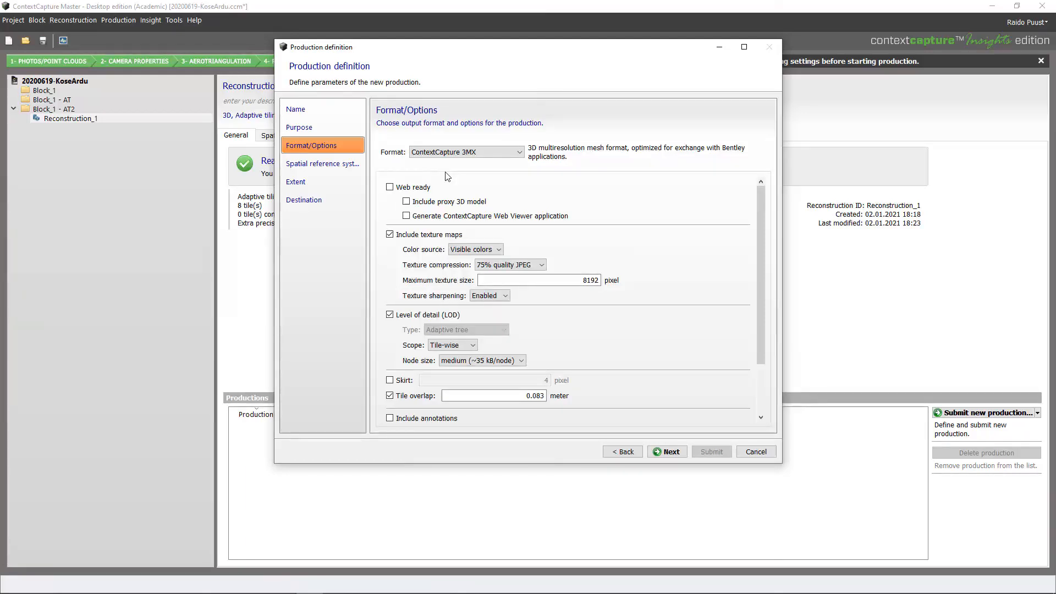
{"action": "key", "text": "alt+Tab"}
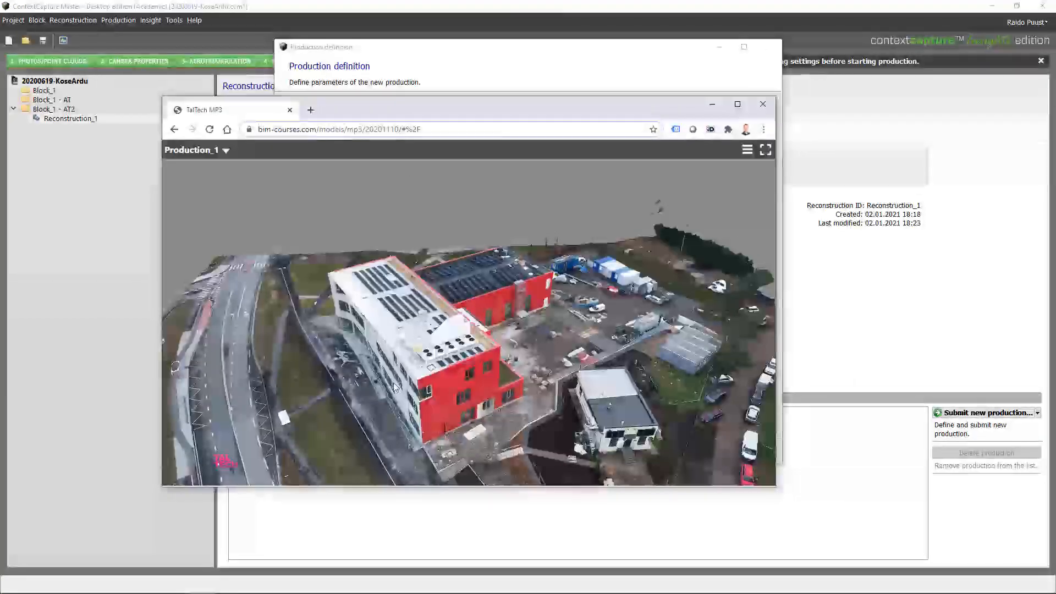
Orbit the sample red-building model in Chrome from several sides, then return to the production dialog
{"action": "left_click_drag", "start_coordinate": [380, 391], "coordinate": [460, 301]}
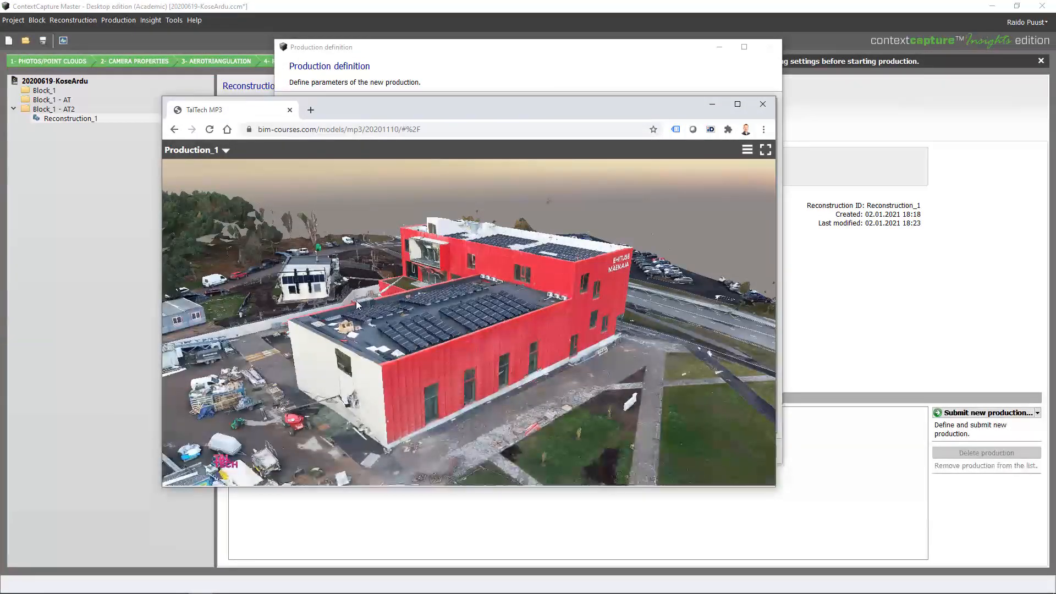
{"action": "left_click_drag", "start_coordinate": [357, 303], "coordinate": [420, 339]}
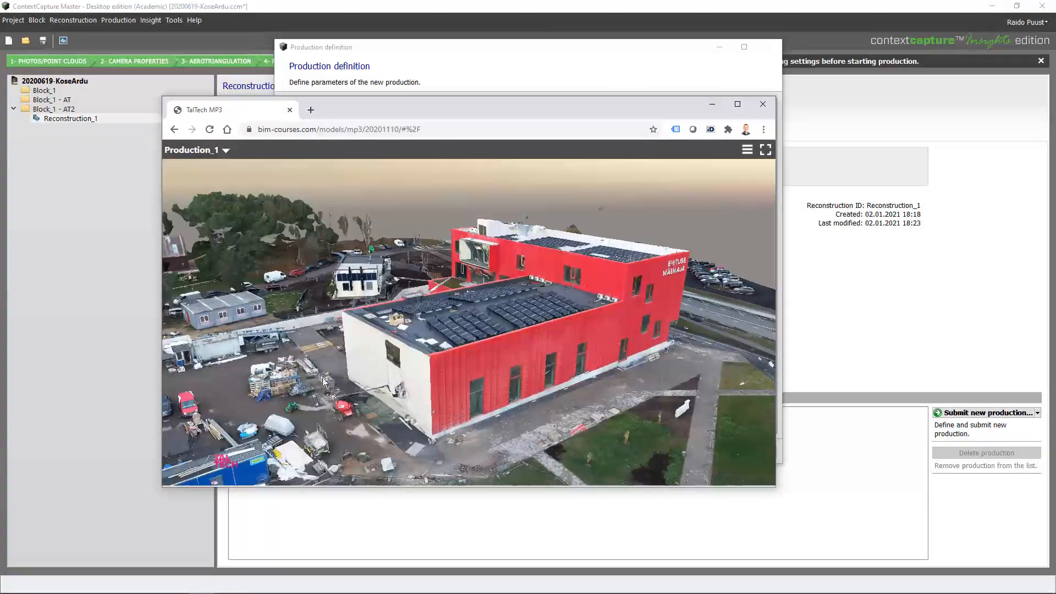
{"action": "left_click_drag", "start_coordinate": [308, 386], "coordinate": [598, 306]}
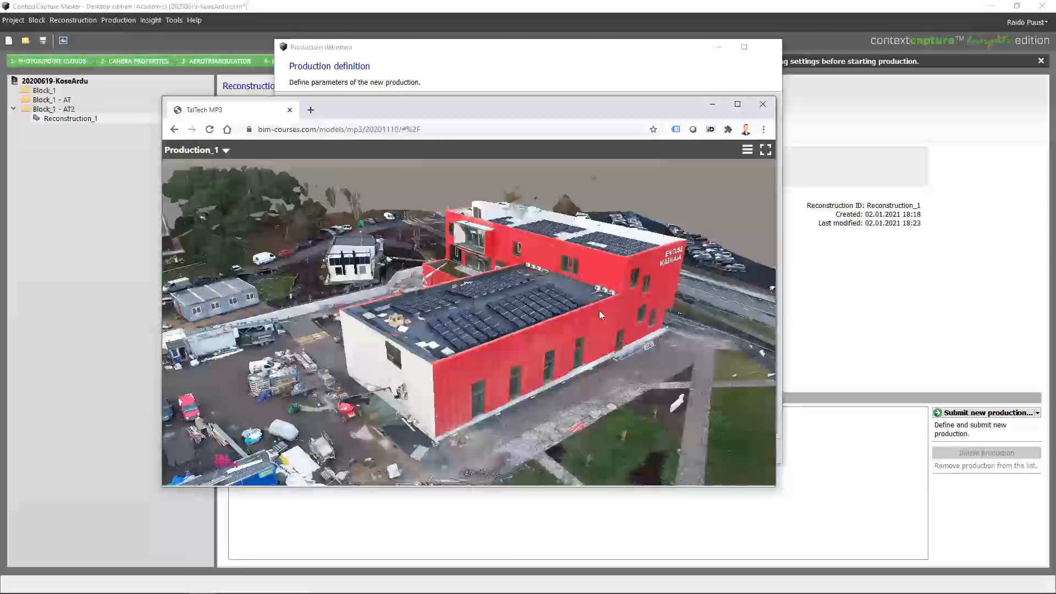
{"action": "key", "text": "alt+Tab"}
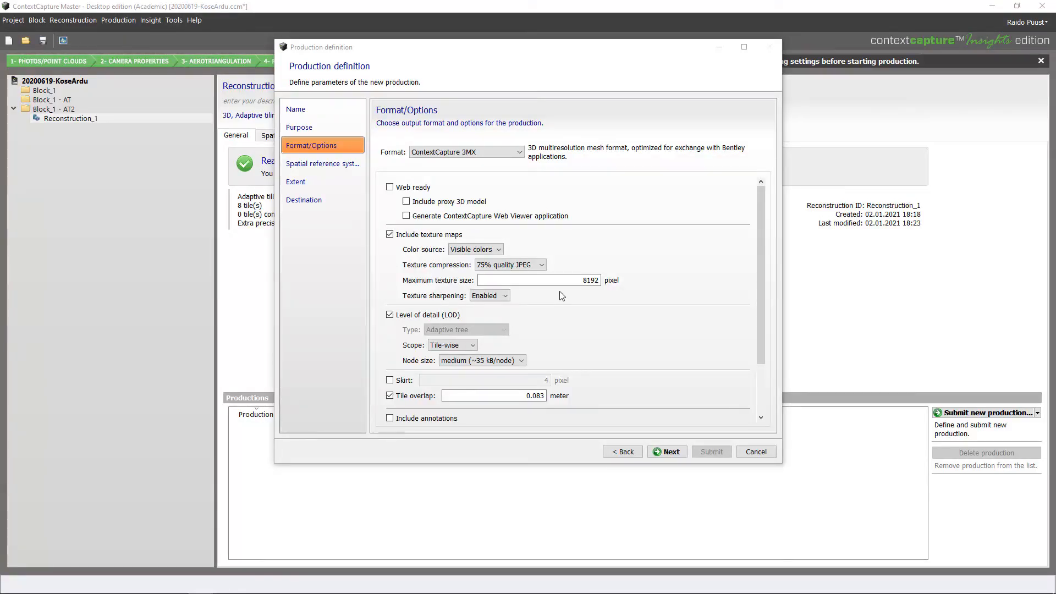
{"action": "left_click", "coordinate": [389, 188]}
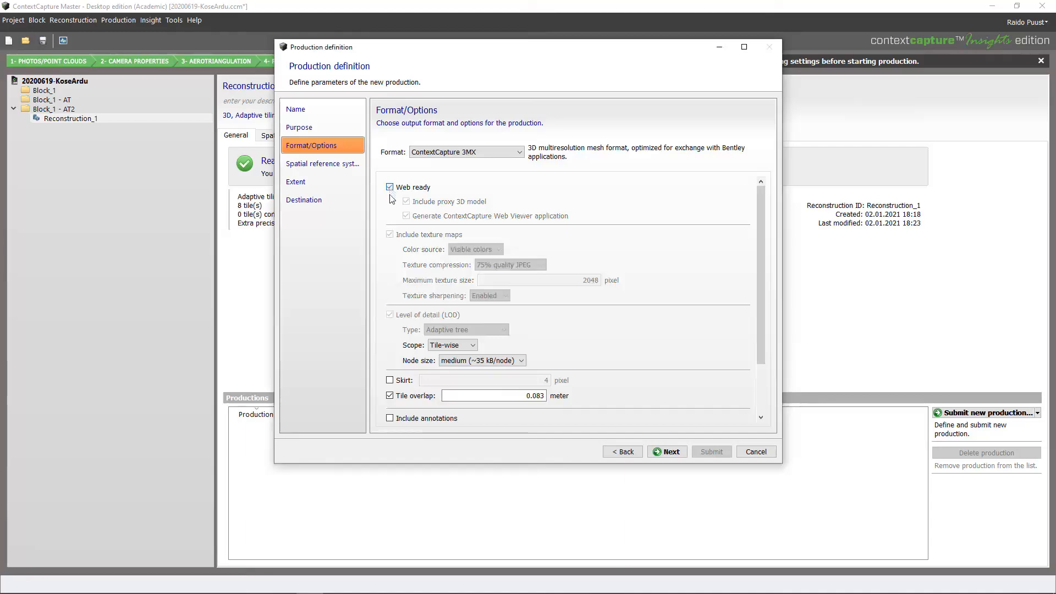
{"action": "left_click", "coordinate": [390, 188]}
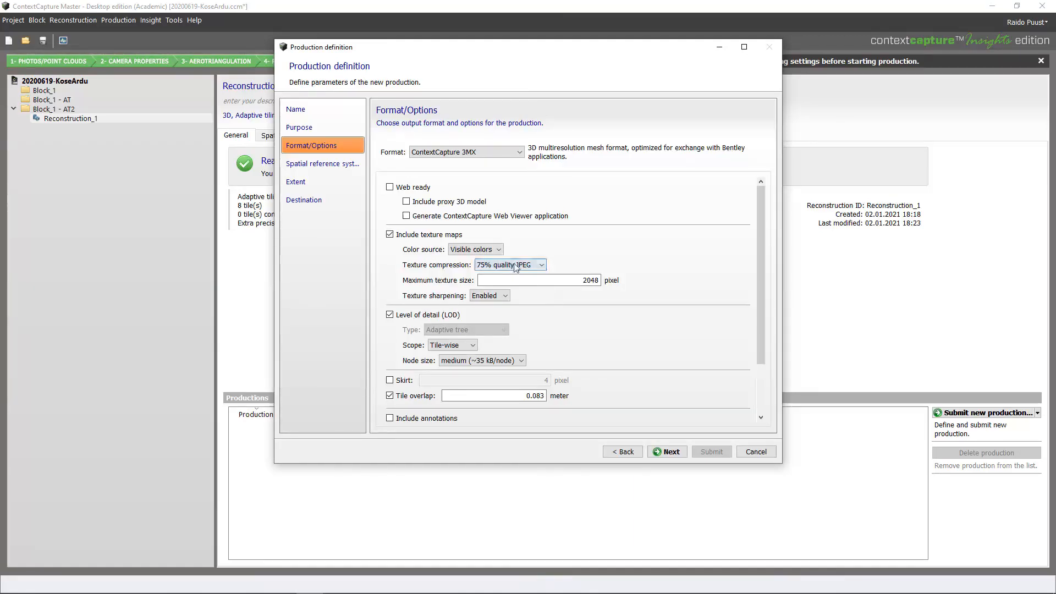
{"action": "scroll", "coordinate": [536, 280], "scroll_direction": "up", "scroll_amount": 2}
{"action": "scroll", "coordinate": [621, 348], "scroll_direction": "down", "scroll_amount": 1}
{"action": "scroll", "coordinate": [627, 342], "scroll_direction": "up", "scroll_amount": 1}
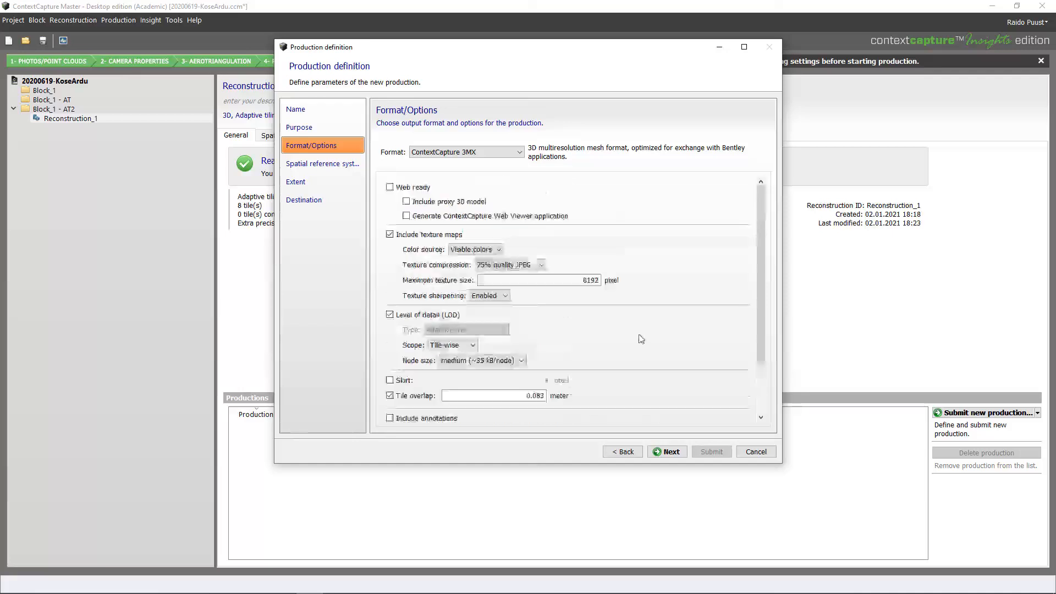
{"action": "left_click", "coordinate": [680, 454]}
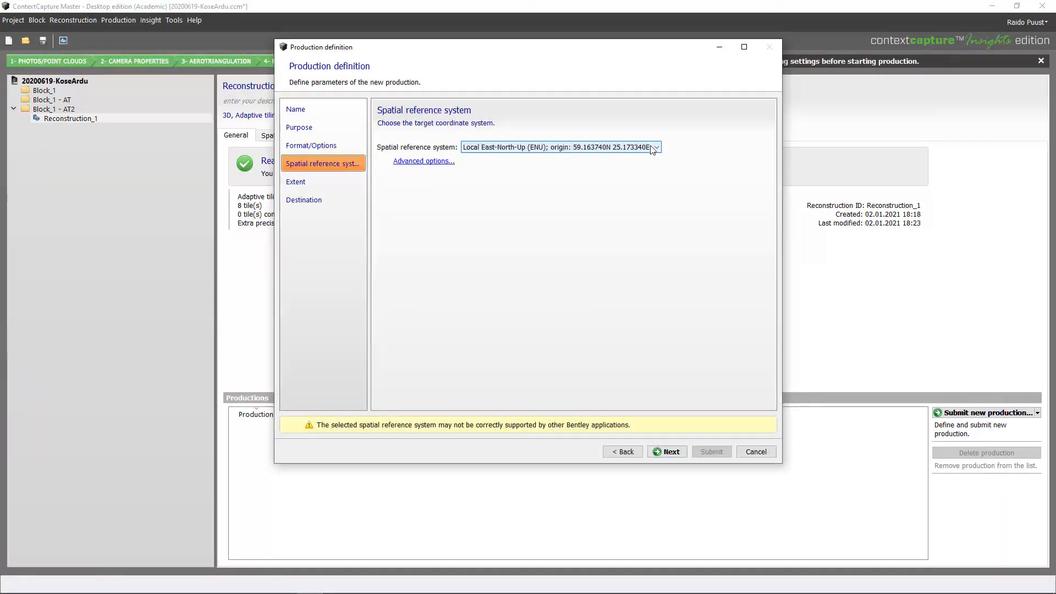
Use Estonian Coordinate System of 1997 (EPSG:3301), keep the default extent and destination, and submit Production_1
{"action": "left_click", "coordinate": [652, 149]}
{"action": "left_click", "coordinate": [603, 196]}
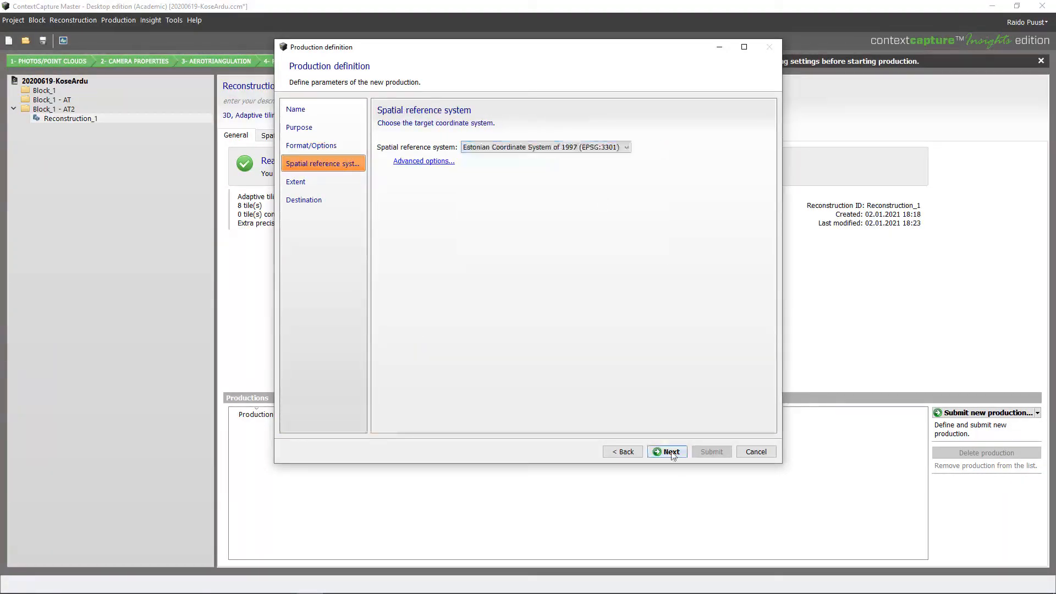
{"action": "left_click", "coordinate": [667, 452]}
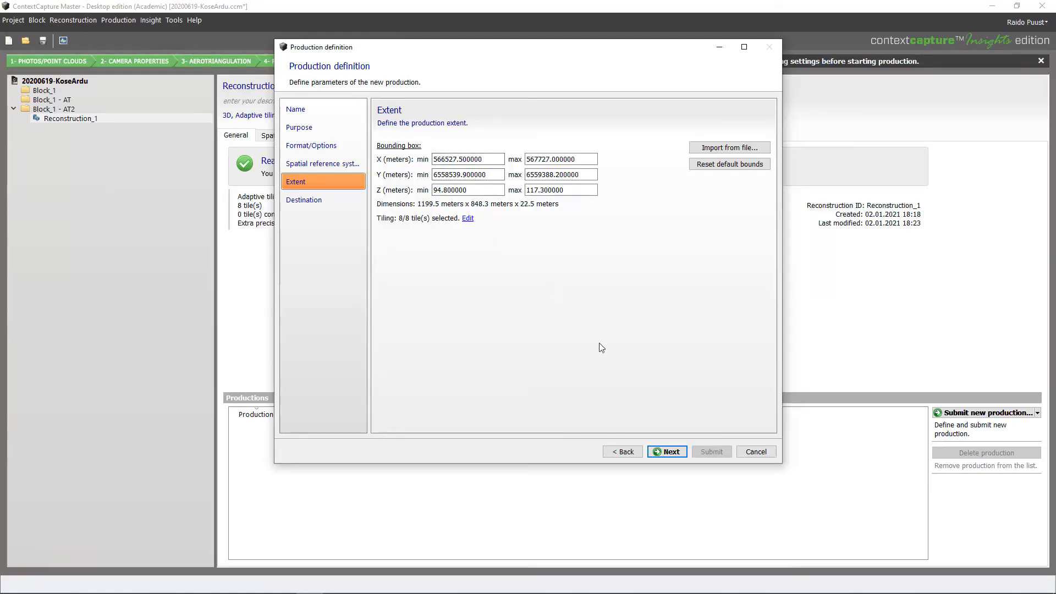
{"action": "left_click", "coordinate": [668, 451]}
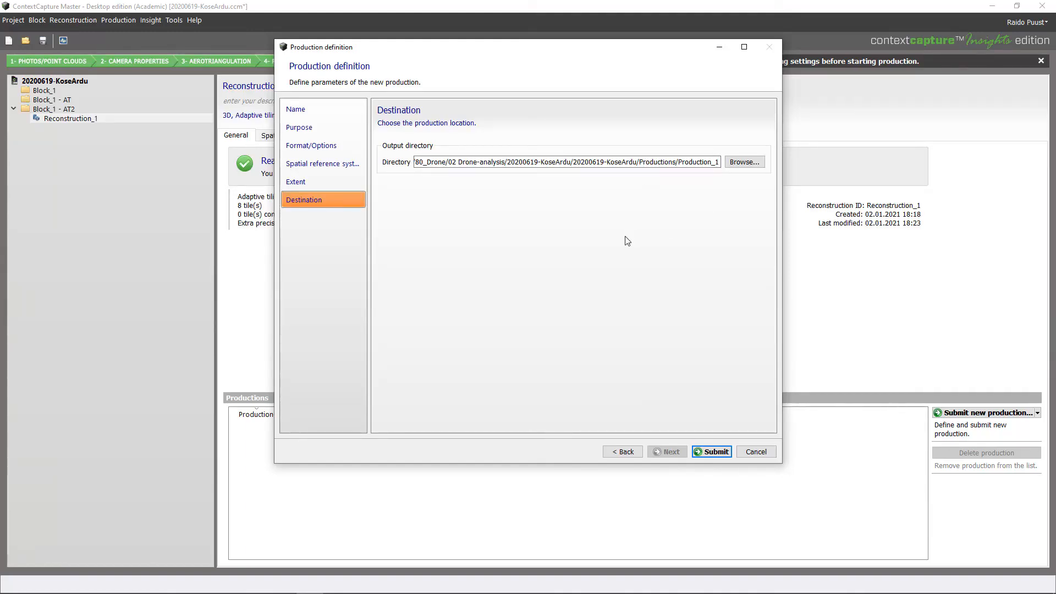
{"action": "left_click", "coordinate": [715, 451]}
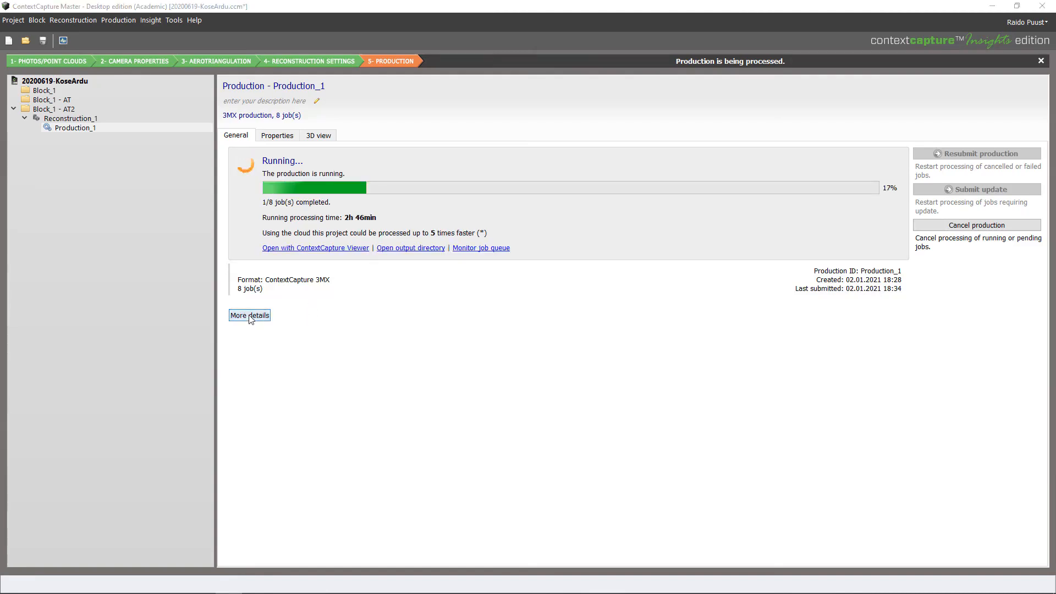
Show the per-tile job details and open completed Tile_4's output in ContextCapture Viewer
{"action": "left_click", "coordinate": [250, 316]}
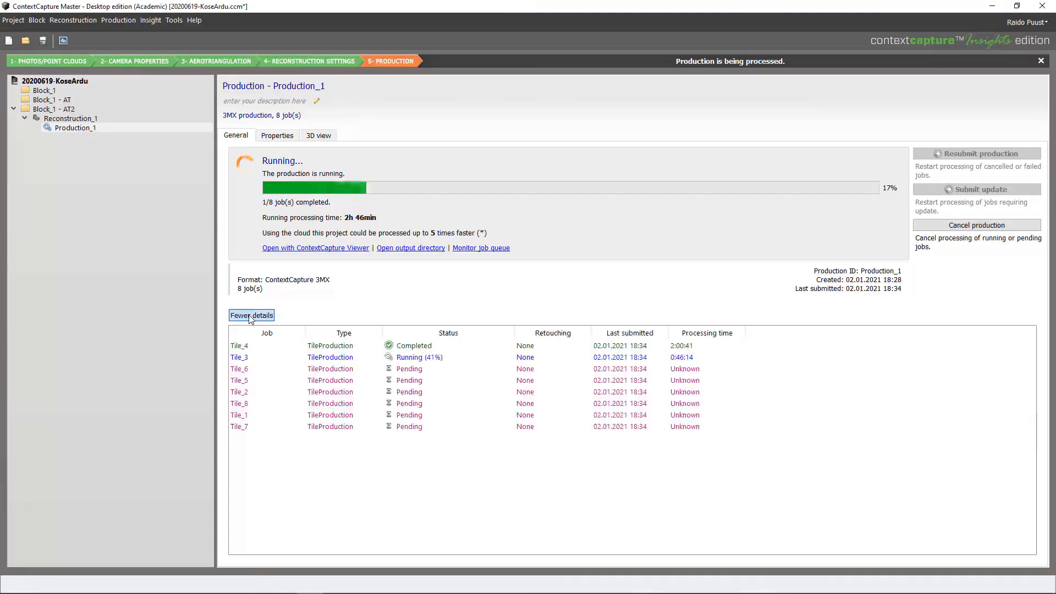
{"action": "right_click", "coordinate": [327, 350]}
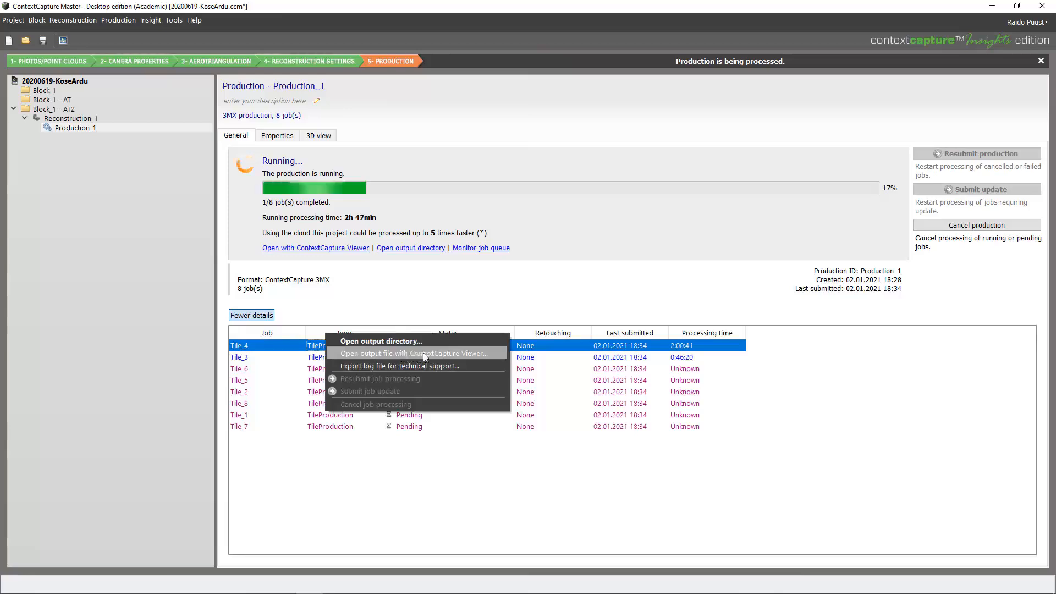
{"action": "left_click", "coordinate": [457, 353]}
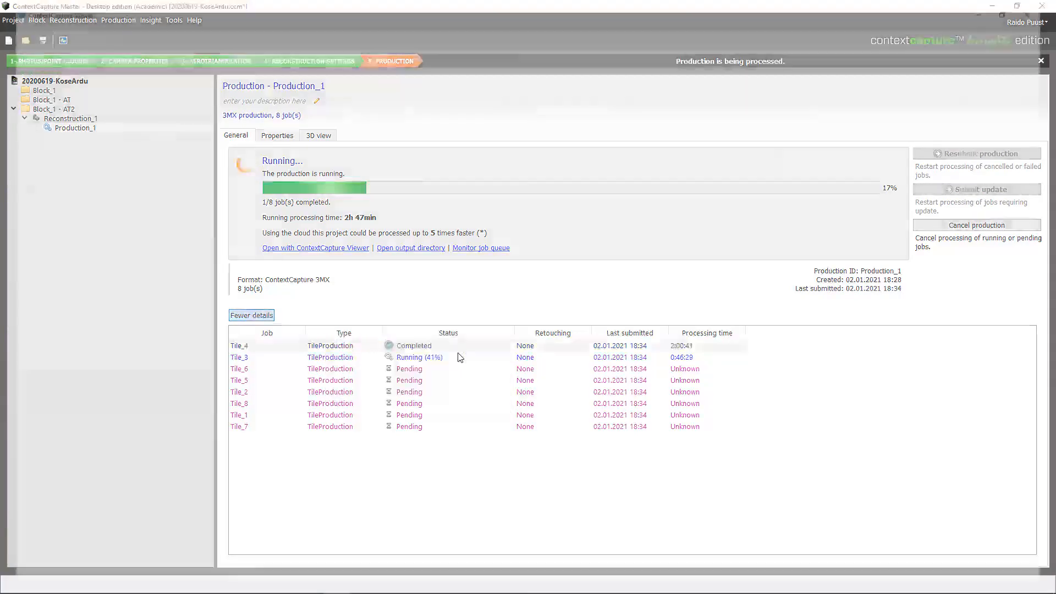
Tilt and zoom the Tile_4 road model to a low view along the carriageway
{"action": "left_click_drag", "start_coordinate": [575, 421], "coordinate": [563, 288]}
{"action": "scroll", "coordinate": [538, 336], "scroll_direction": "up", "scroll_amount": 2}
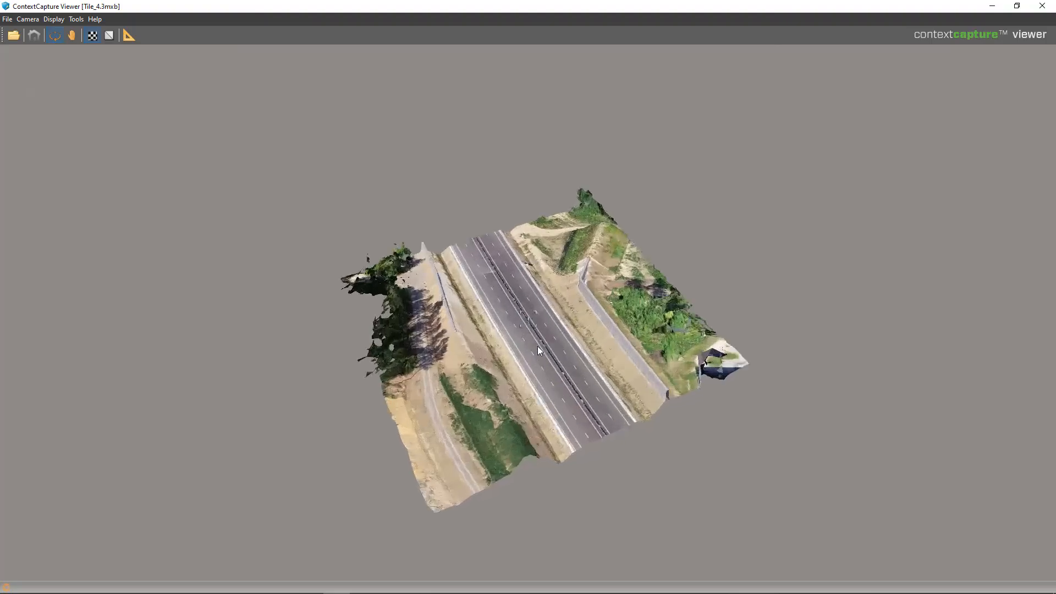
{"action": "scroll", "coordinate": [538, 350], "scroll_direction": "up", "scroll_amount": 4}
{"action": "left_click_drag", "start_coordinate": [880, 467], "coordinate": [343, 297]}
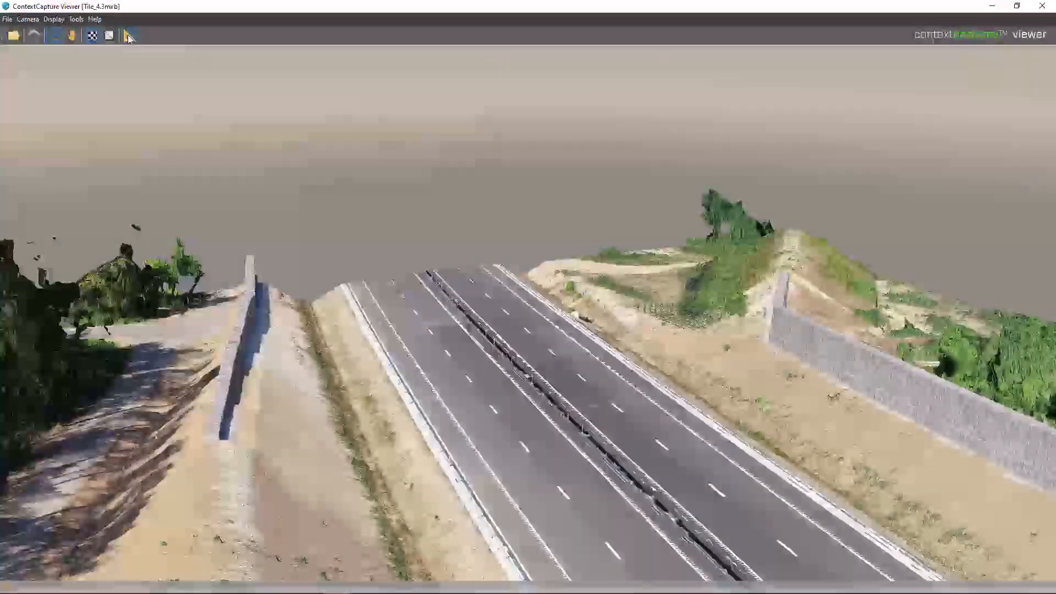
Browse the coordinate, distance, surface and volume measurement options, then close the Viewer
{"action": "left_click", "coordinate": [128, 35]}
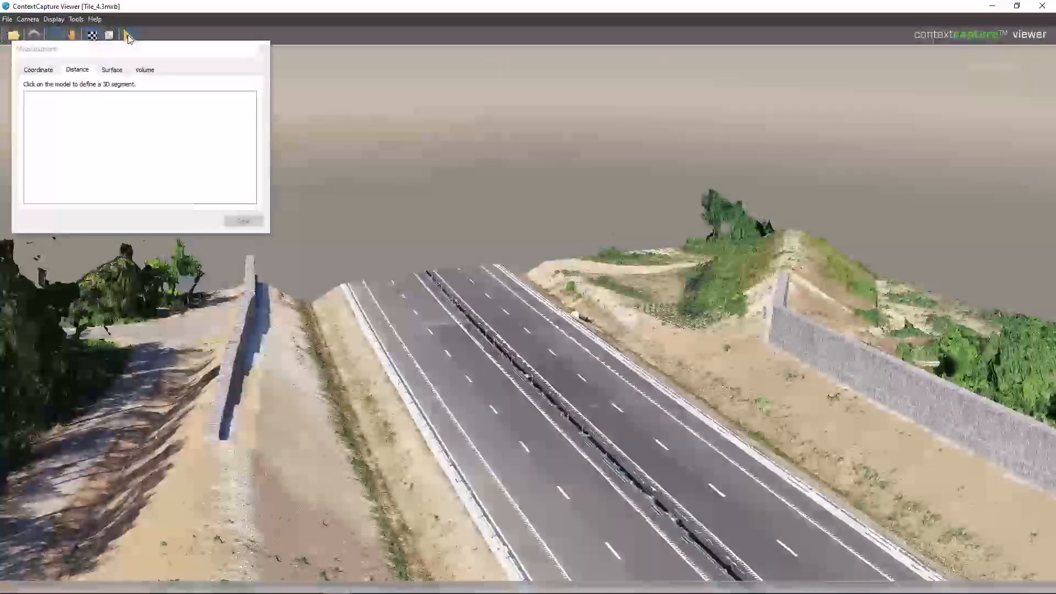
{"action": "left_click", "coordinate": [55, 72]}
{"action": "left_click", "coordinate": [80, 70]}
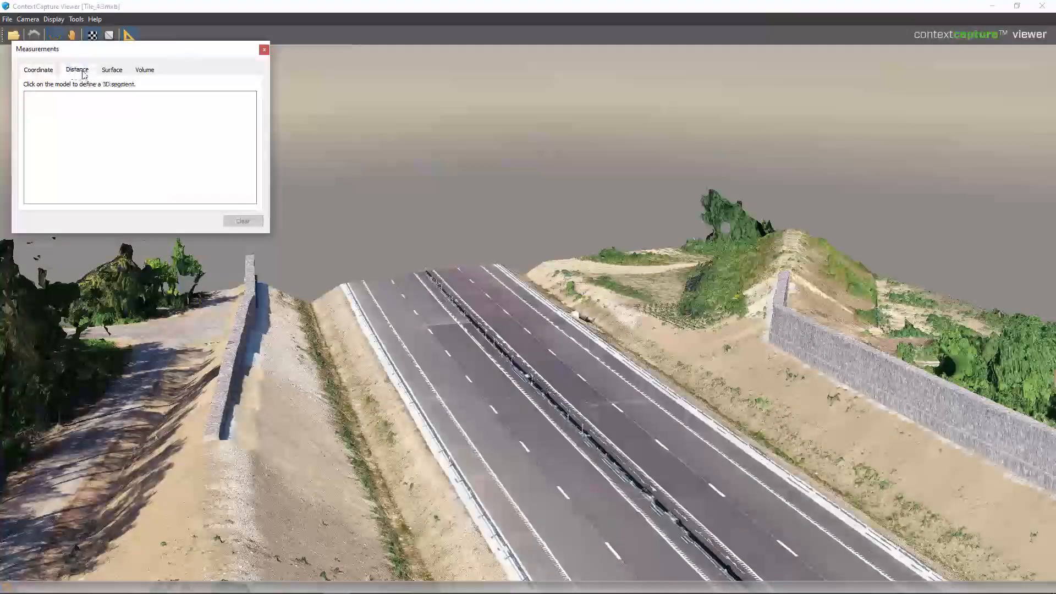
{"action": "left_click", "coordinate": [111, 69]}
{"action": "left_click", "coordinate": [144, 70]}
{"action": "left_click", "coordinate": [263, 50]}
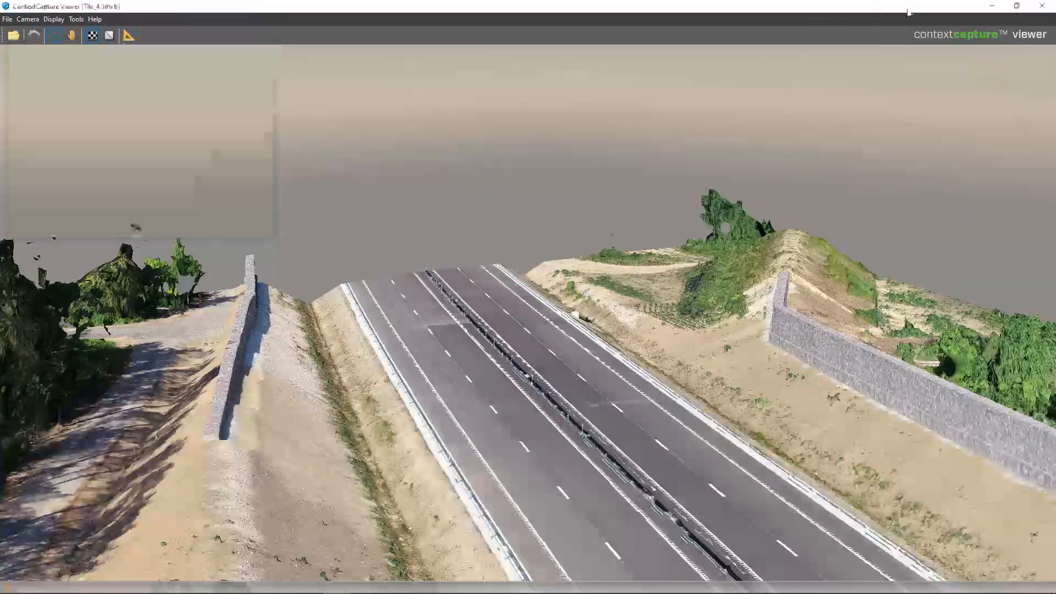
{"action": "left_click", "coordinate": [1042, 5]}
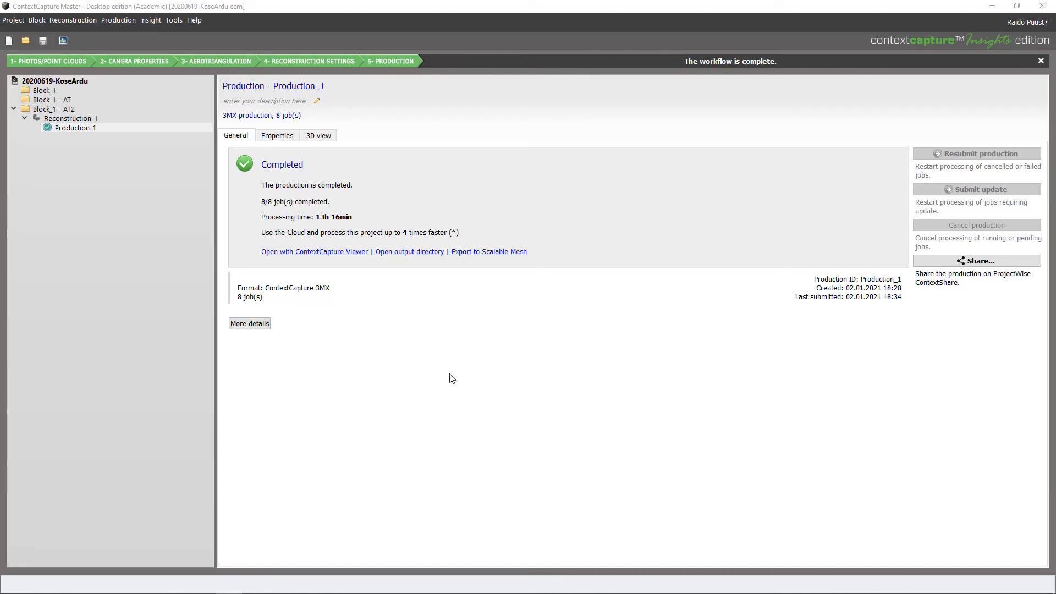
List all eight completed tile jobs and switch to Production_1's 3D view
{"action": "left_click", "coordinate": [249, 328]}
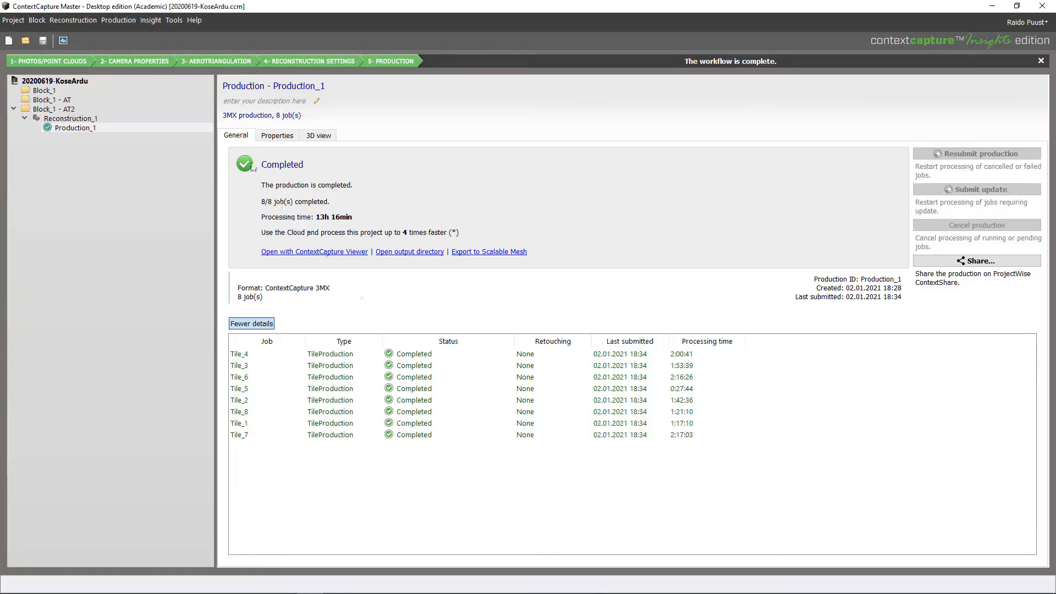
{"action": "left_click", "coordinate": [319, 135]}
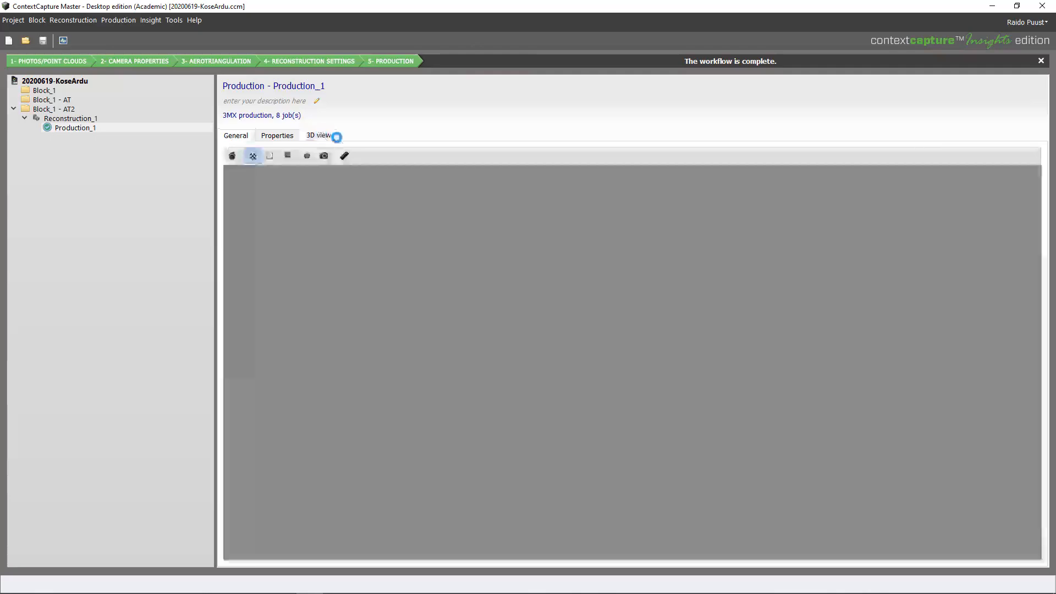
Zoom in on the Production_1 road mesh and tilt it to an oblique perspective
{"action": "scroll", "coordinate": [665, 412], "scroll_direction": "up", "scroll_amount": 6}
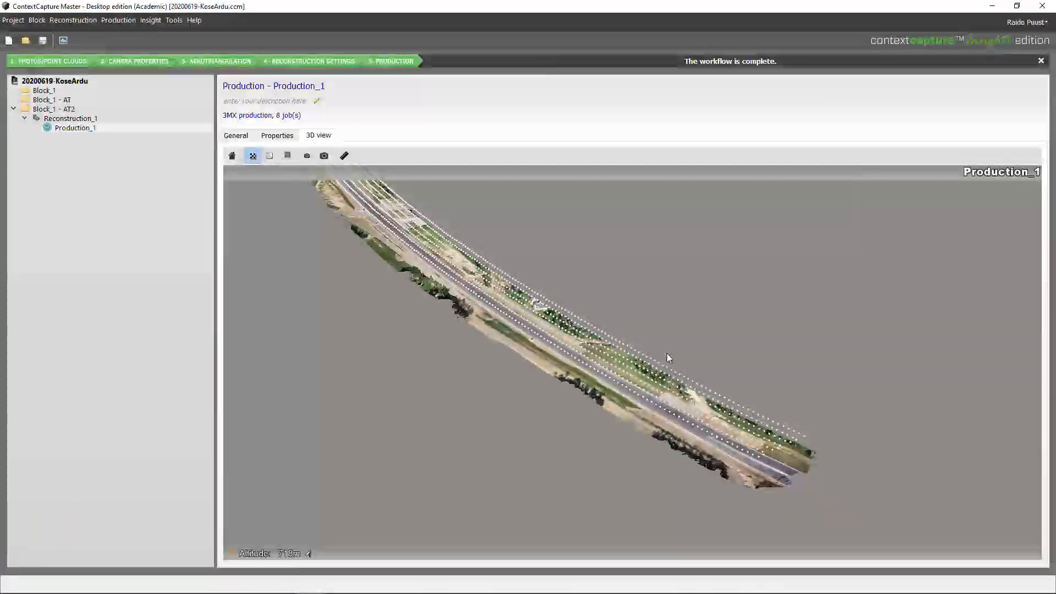
{"action": "scroll", "coordinate": [615, 408], "scroll_direction": "up", "scroll_amount": 3}
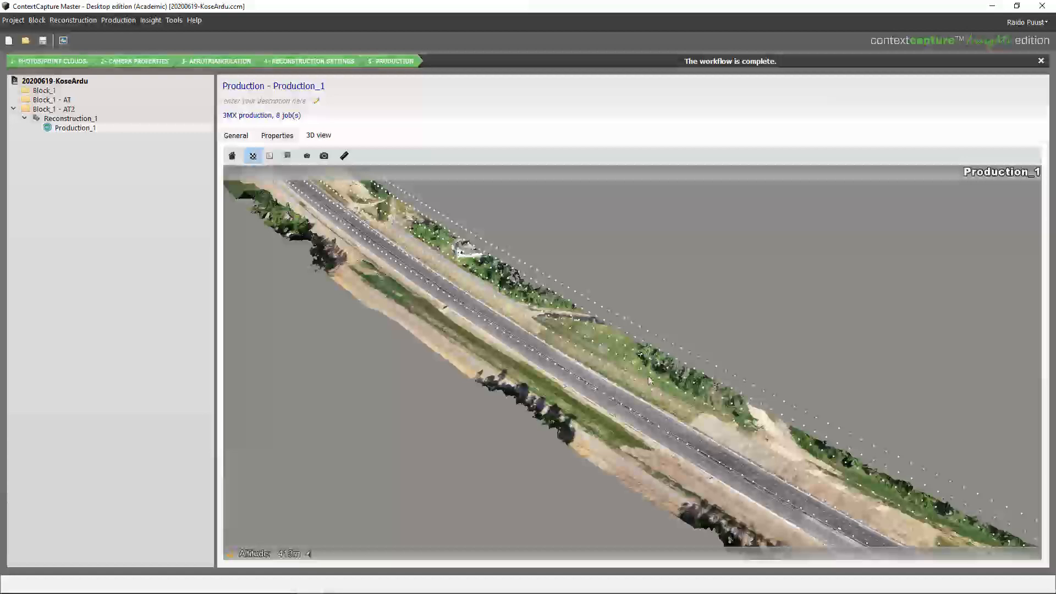
{"action": "scroll", "coordinate": [594, 408], "scroll_direction": "up", "scroll_amount": 3}
{"action": "mouse_move", "coordinate": [572, 408]}
{"action": "left_mouse_down"}
{"action": "mouse_move", "coordinate": [572, 361]}
{"action": "mouse_move", "coordinate": [530, 430]}
{"action": "mouse_move", "coordinate": [573, 387]}
{"action": "left_mouse_up"}
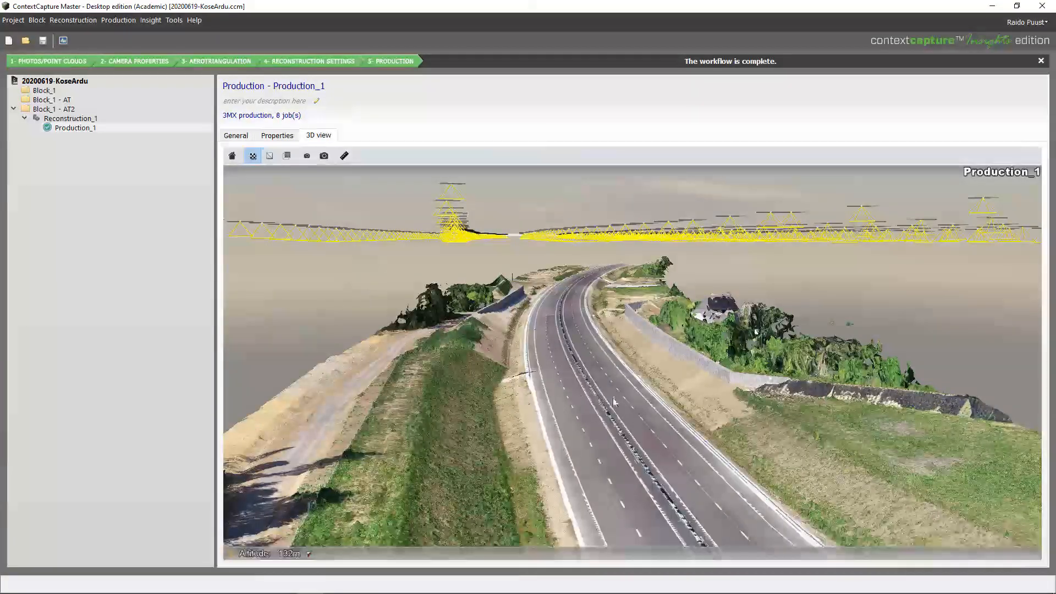
{"action": "scroll", "coordinate": [614, 402], "scroll_direction": "up", "scroll_amount": 2}
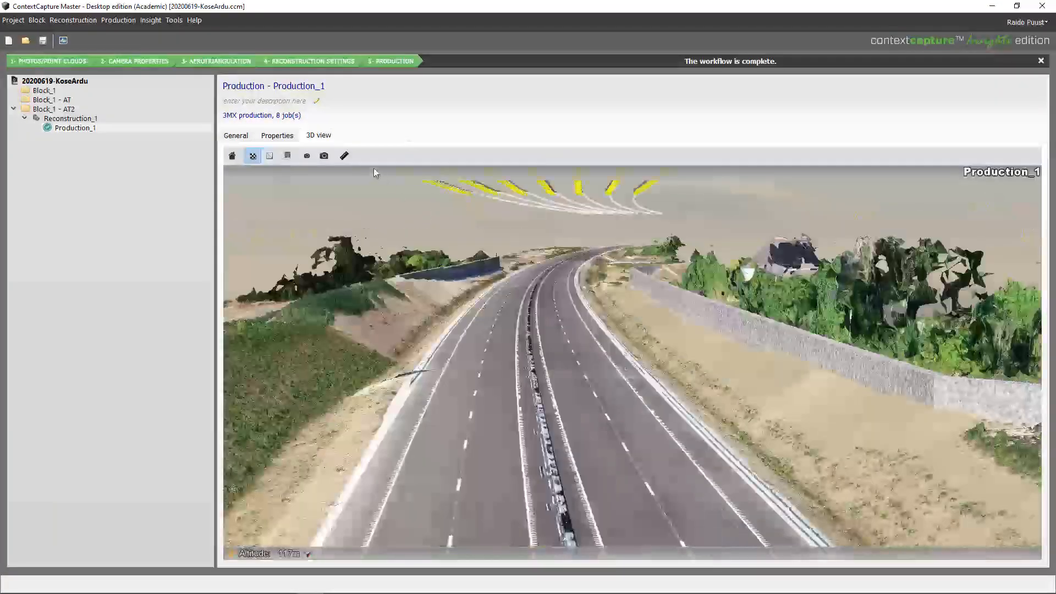
Measure a road point's coordinates, a 3.410 m distance and a surface polygon on the road
{"action": "left_click", "coordinate": [345, 156]}
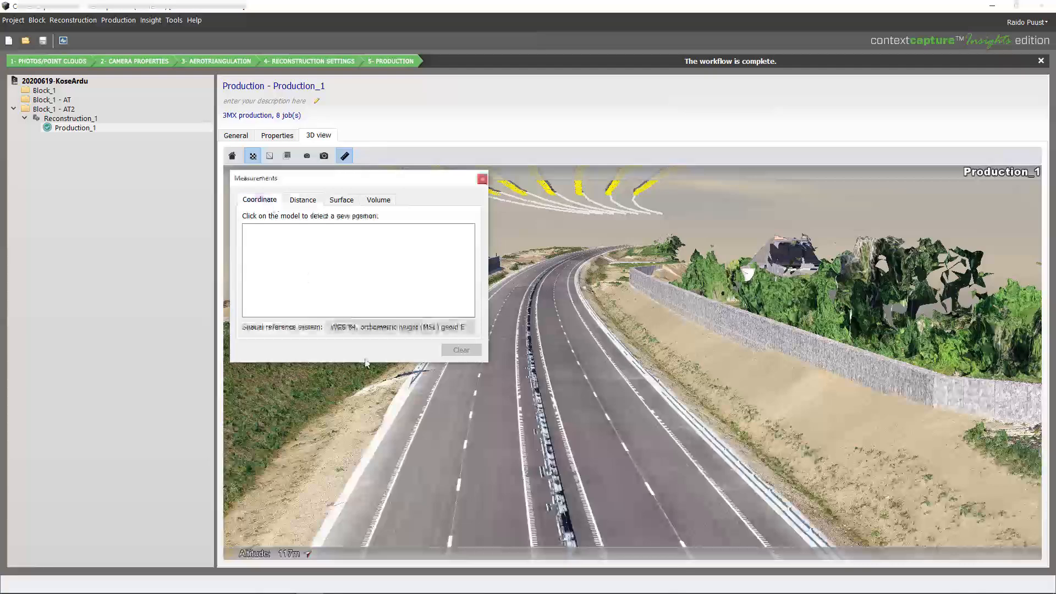
{"action": "left_click", "coordinate": [601, 399]}
{"action": "left_click", "coordinate": [303, 199]}
{"action": "left_click", "coordinate": [558, 411]}
{"action": "left_click", "coordinate": [591, 408]}
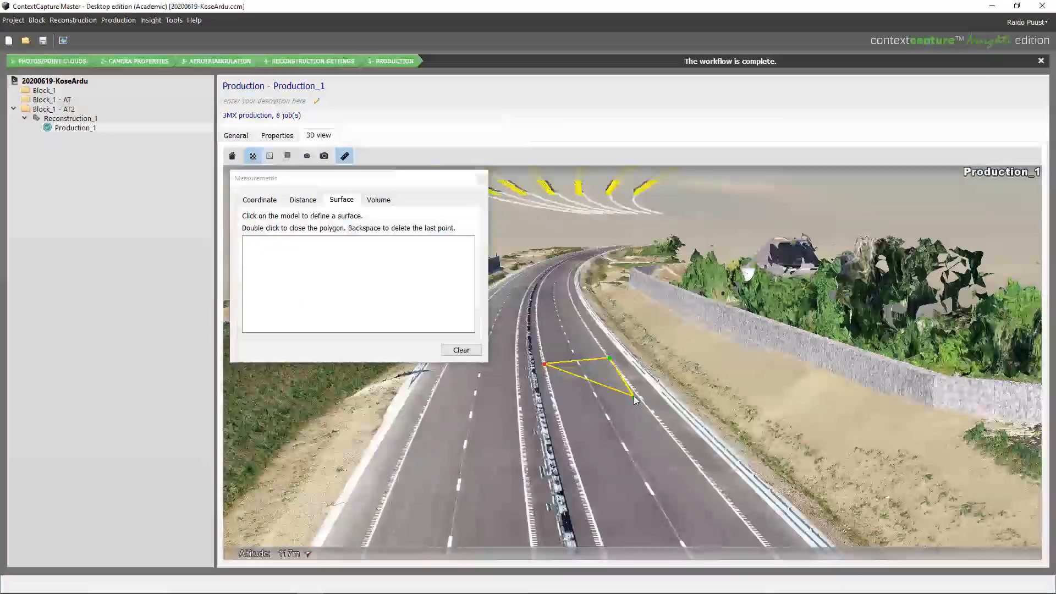
{"action": "left_click", "coordinate": [636, 397]}
{"action": "double_click", "coordinate": [557, 408]}
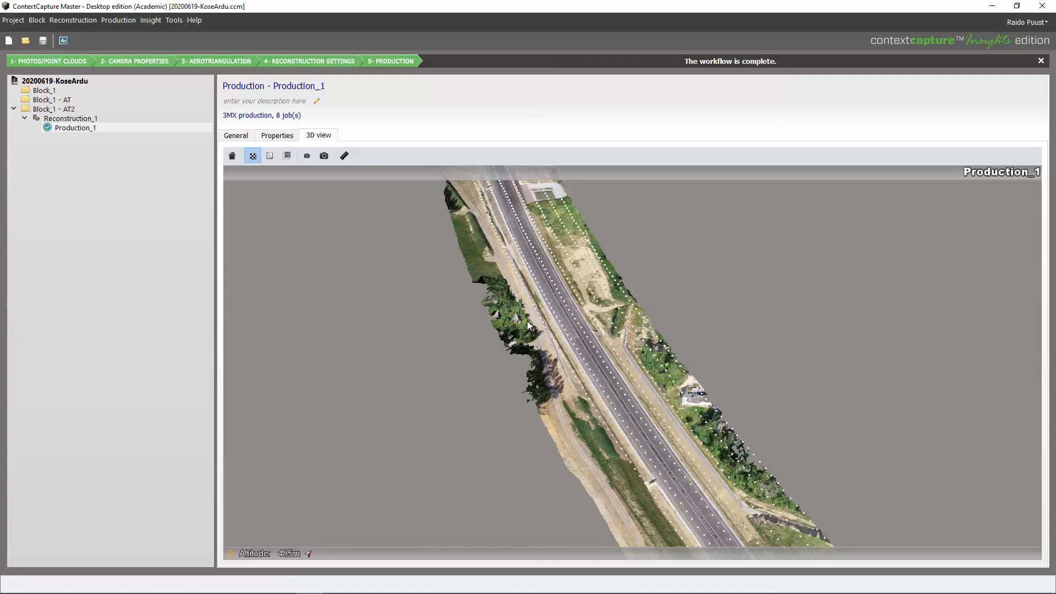
{"action": "left_click", "coordinate": [14, 20]}
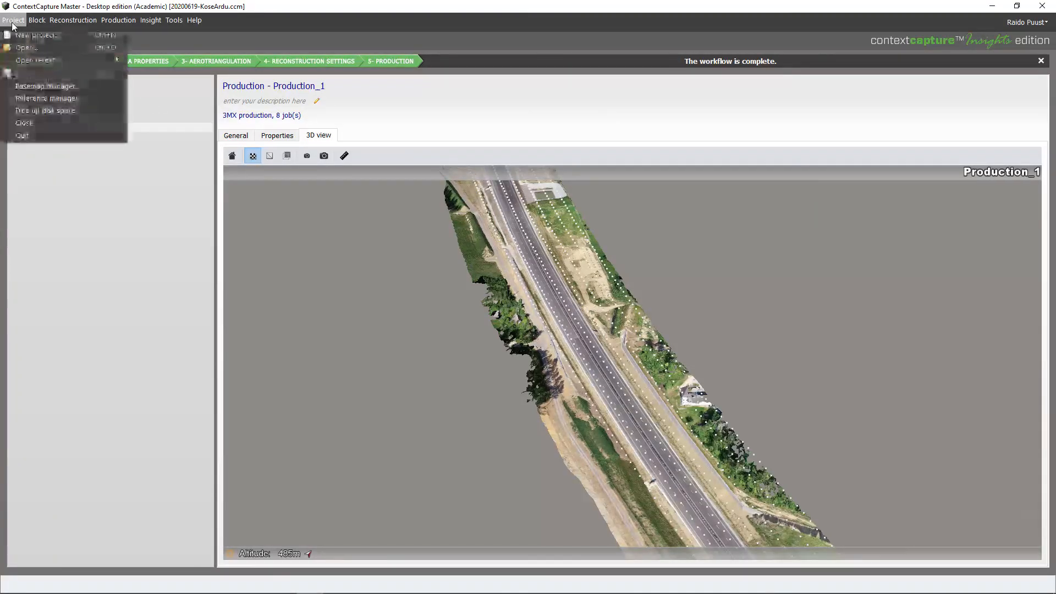
Open the recent project 20200619-Kose.ccm
{"action": "mouse_move", "coordinate": [29, 61]}
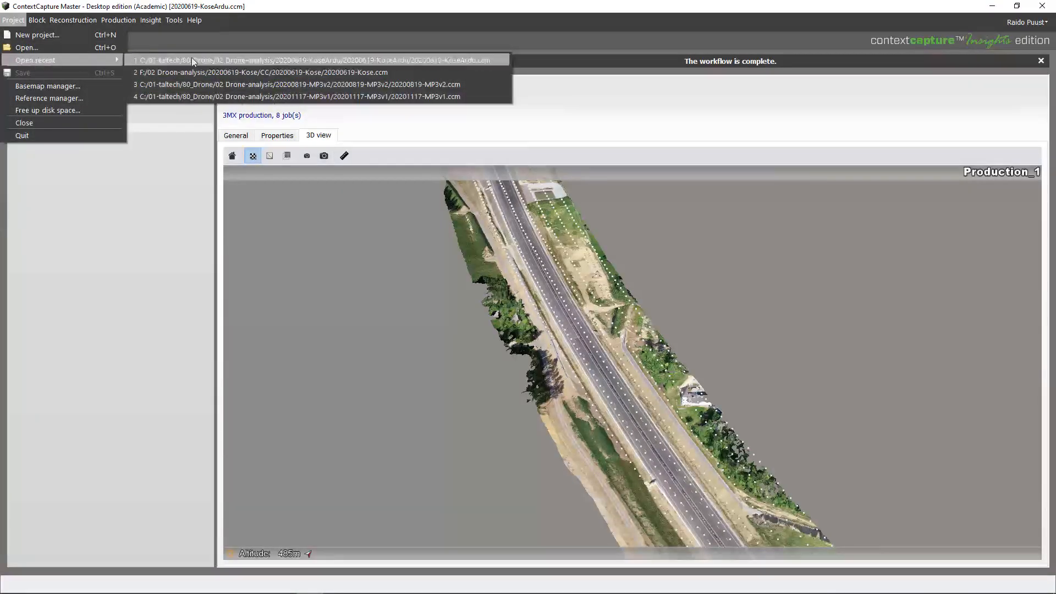
{"action": "left_click", "coordinate": [256, 72]}
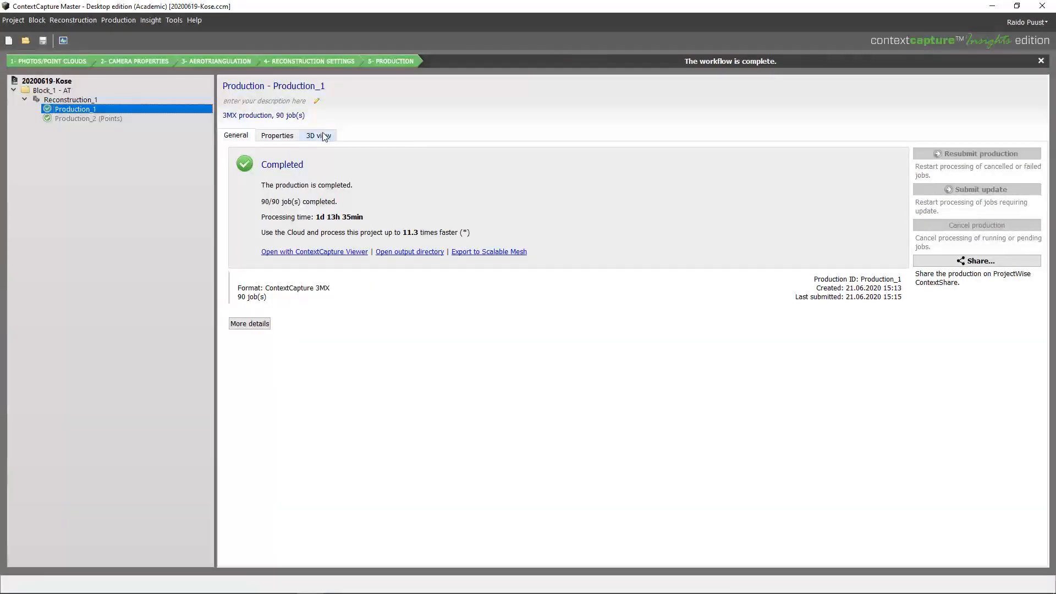